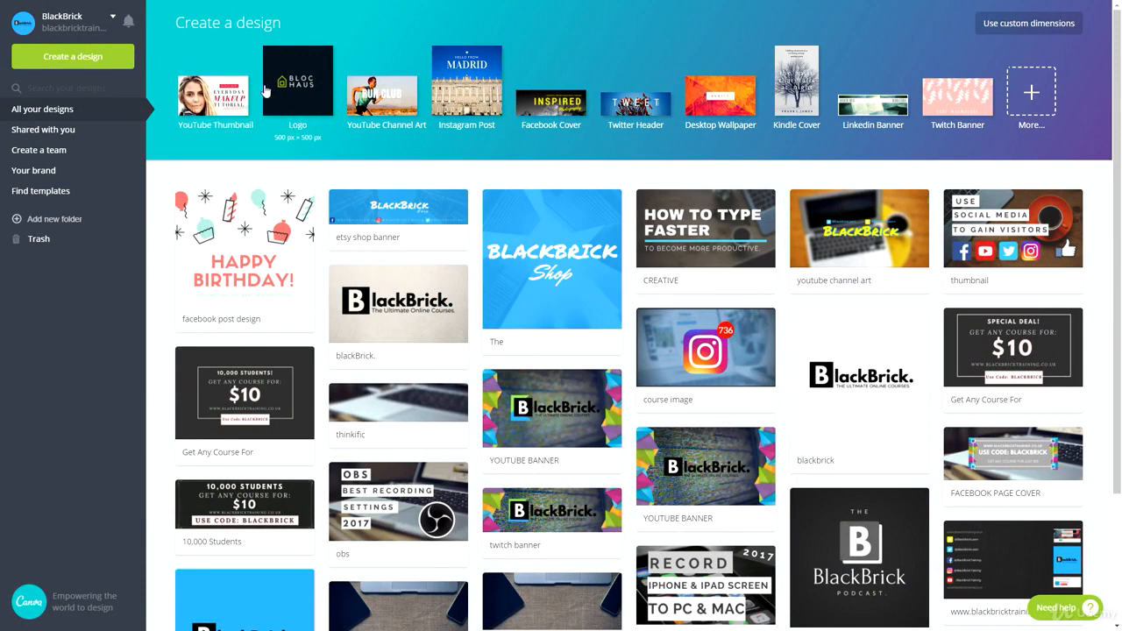
# Step: Expand the full list of design types and create a blank Twitter Post design from the Social Media Posts category
pyautogui.click(1023, 106)
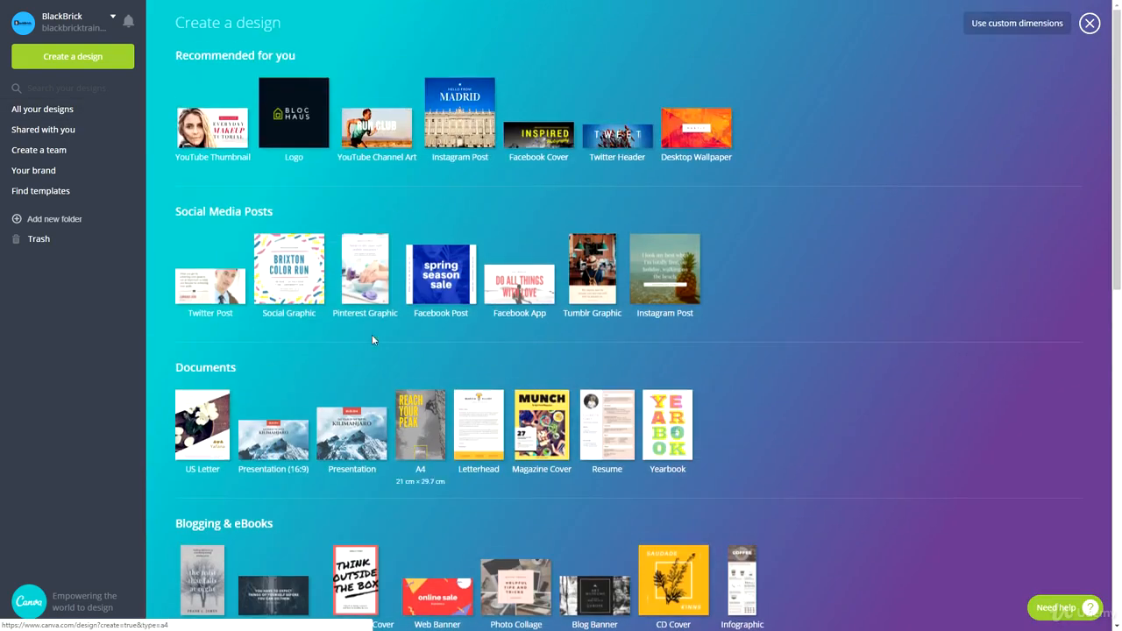
pyautogui.tripleClick(200, 214)
pyautogui.click(200, 214)
pyautogui.tripleClick(200, 214)
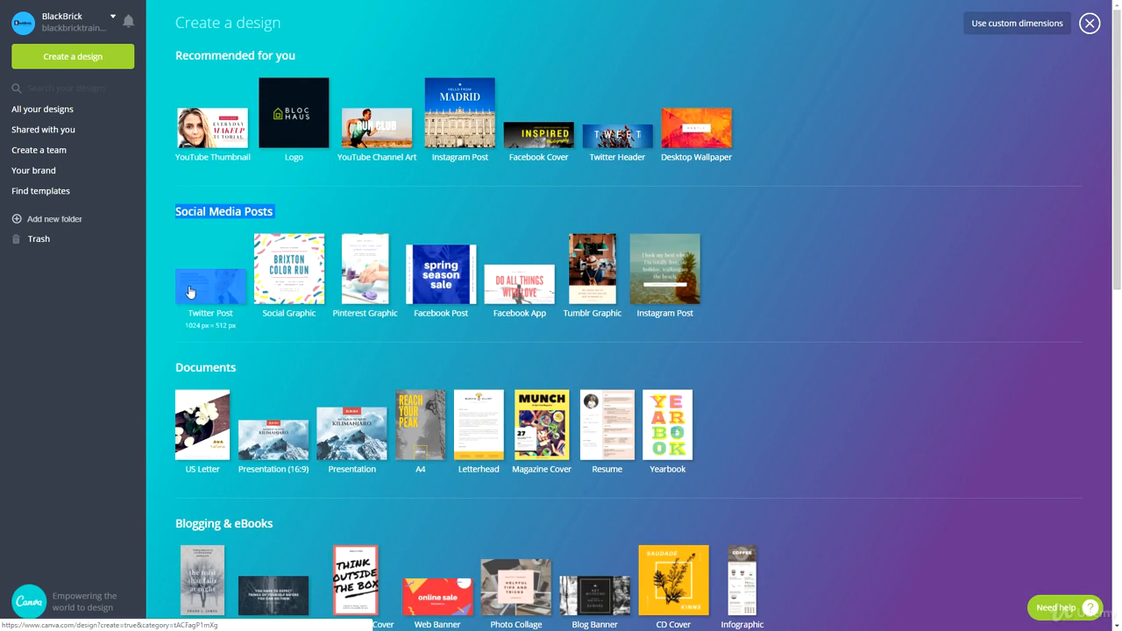
pyautogui.click(301, 361)
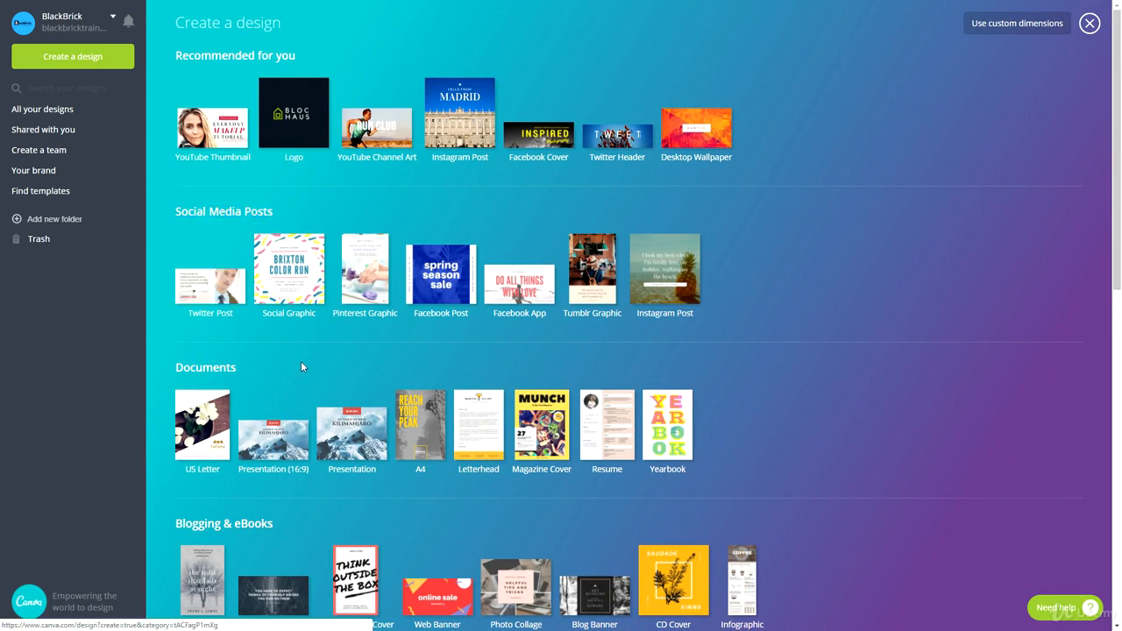
pyautogui.click(200, 298)
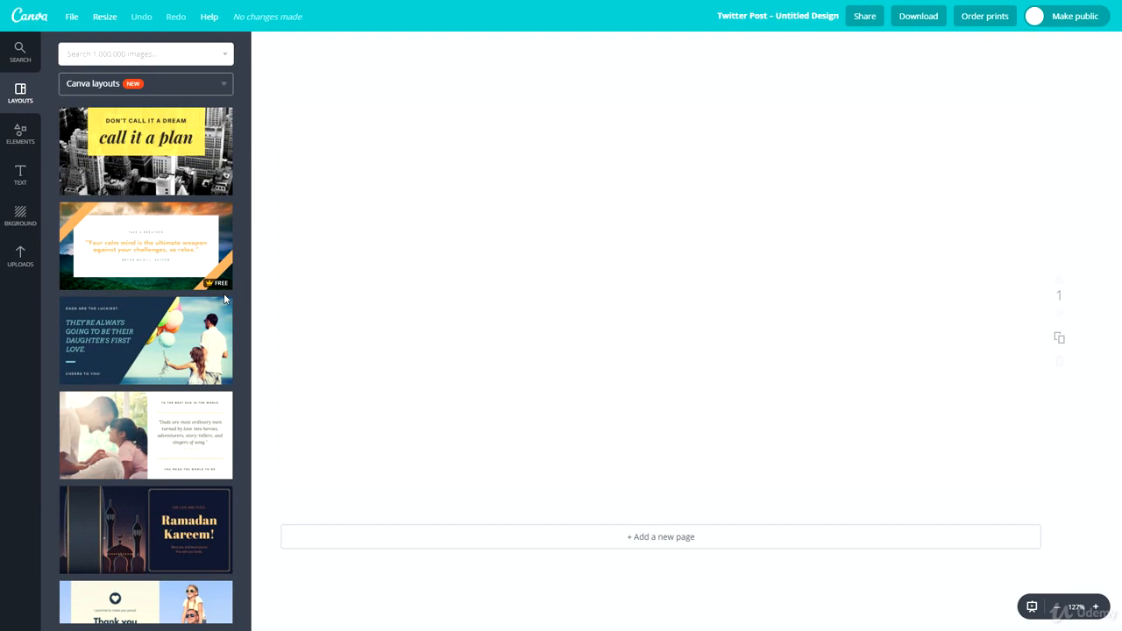
# Step: Find the Quick Self-Care layout with the smiling man's photo among the Canva layouts and apply it to the blank page
pyautogui.click(109, 88)
pyautogui.click(105, 85)
pyautogui.click(92, 84)
pyautogui.click(92, 84)
pyautogui.scroll(-8, 145, 330)
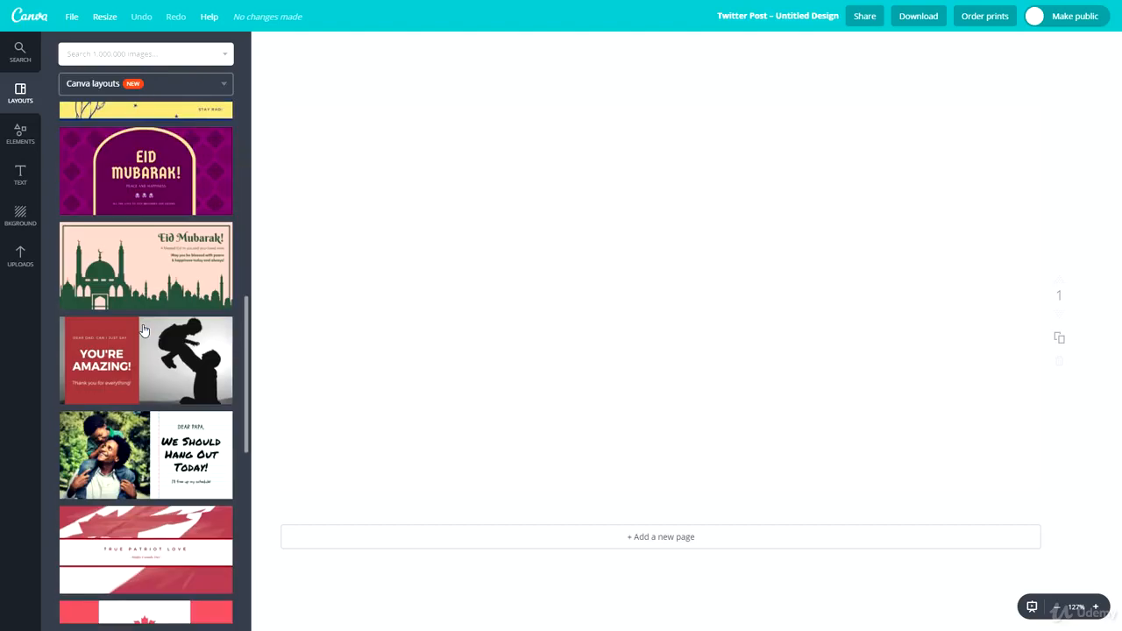
pyautogui.scroll(-20, 145, 330)
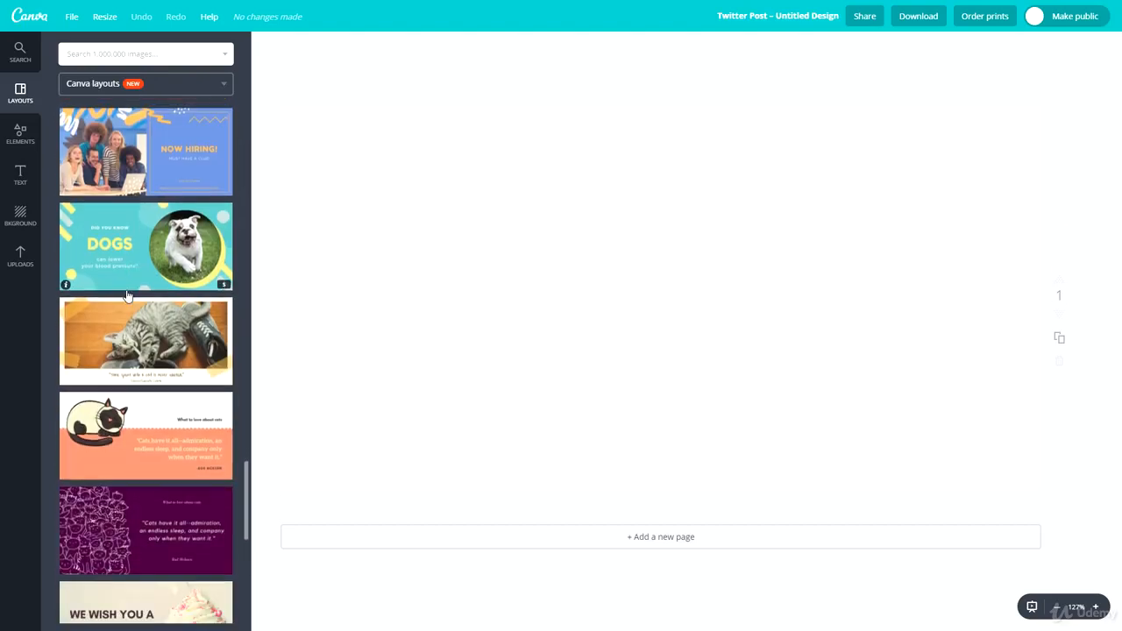
pyautogui.scroll(-15, 127, 296)
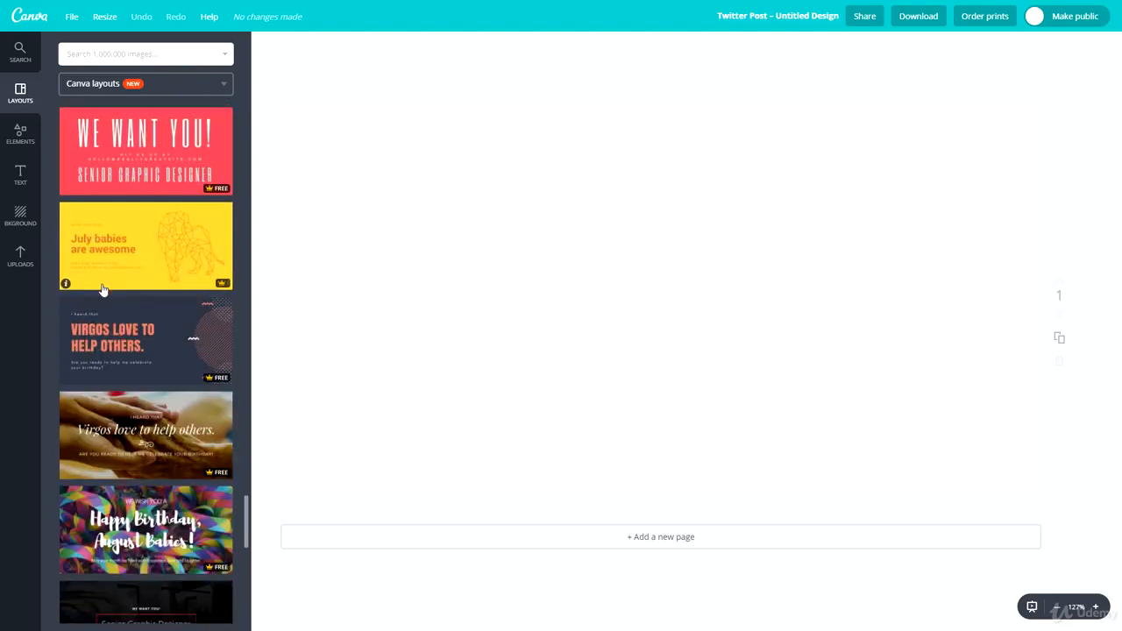
pyautogui.scroll(-15, 109, 280)
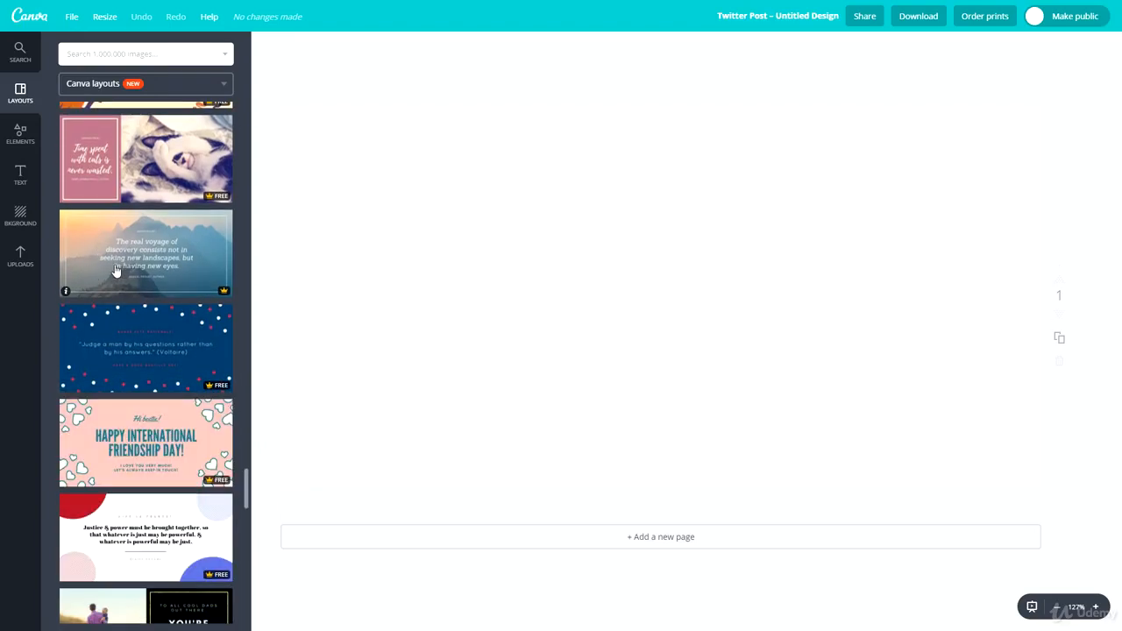
pyautogui.scroll(-10, 116, 274)
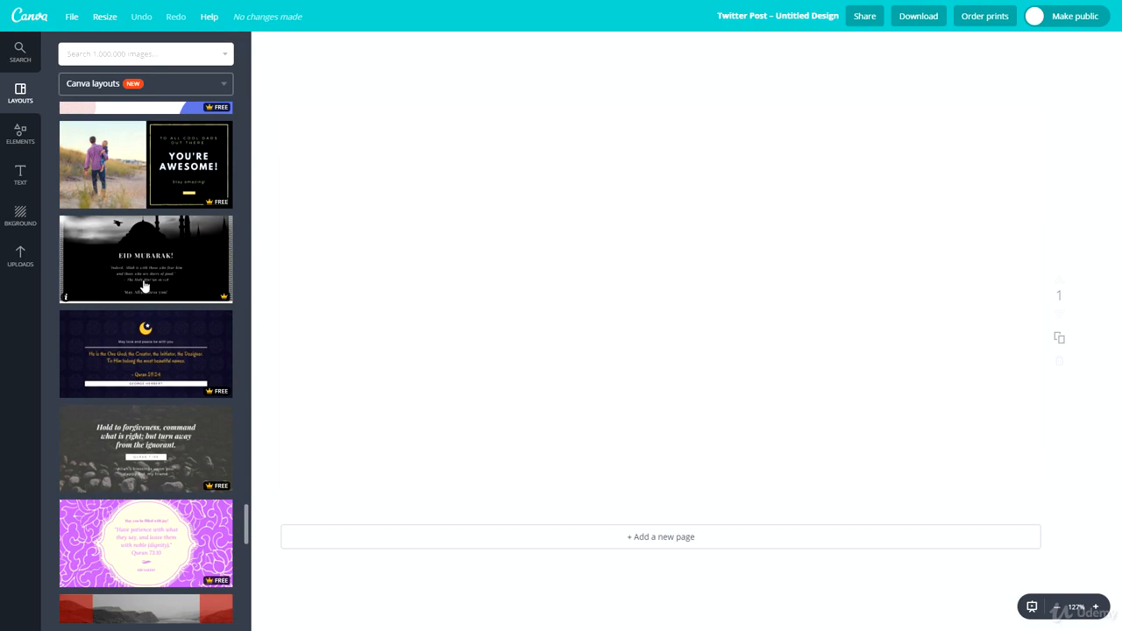
pyautogui.scroll(-5, 140, 298)
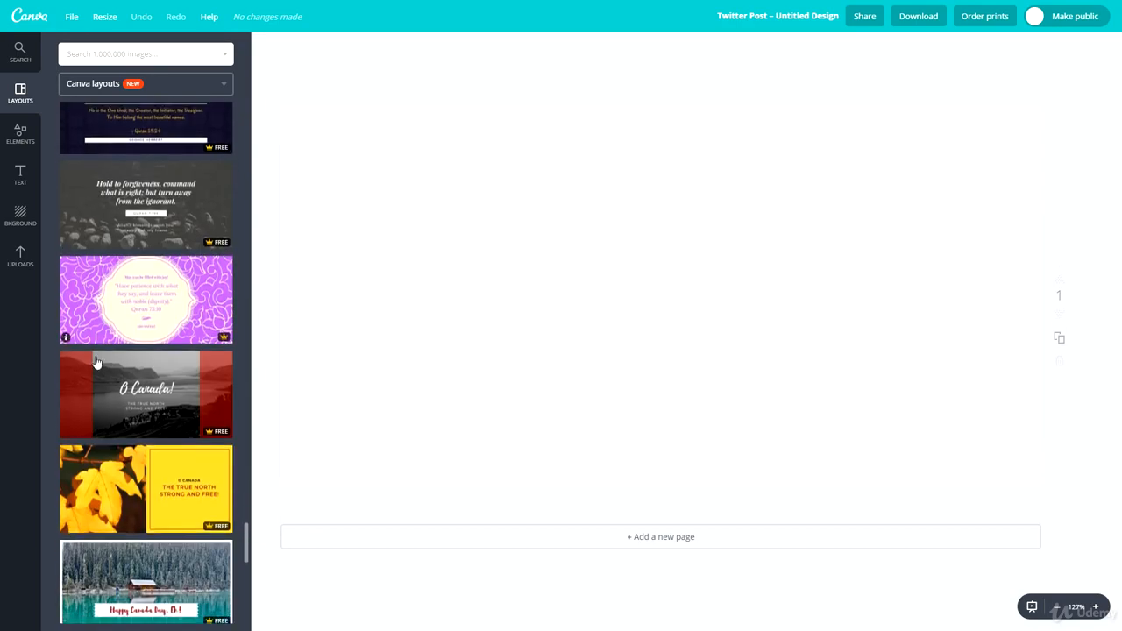
pyautogui.scroll(-8, 123, 325)
pyautogui.scroll(-2, 106, 342)
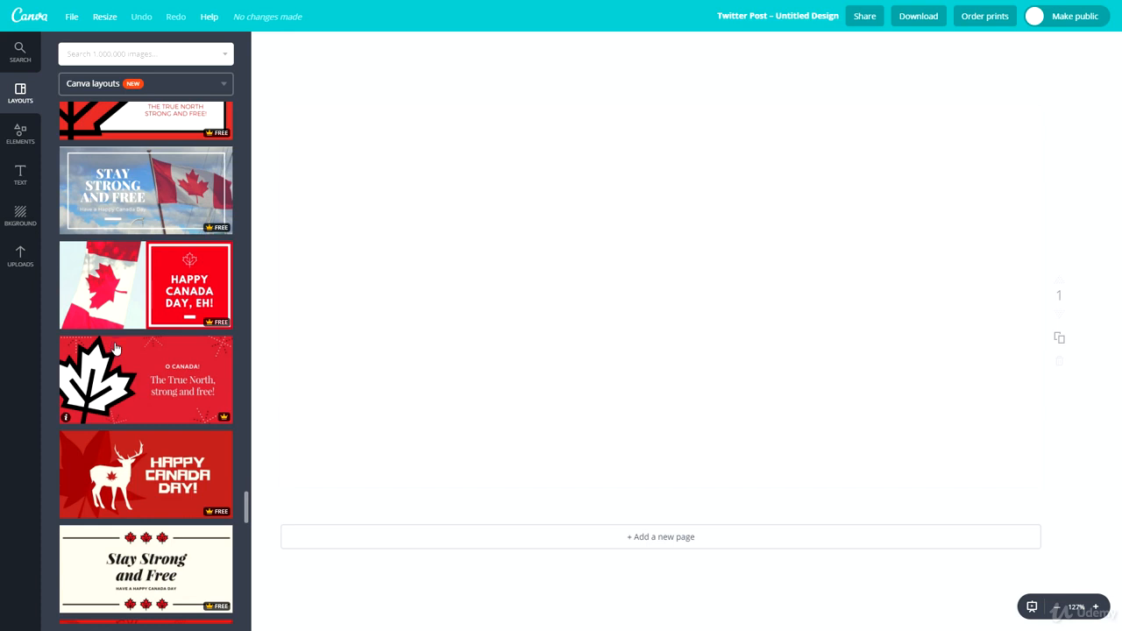
pyautogui.scroll(-4, 169, 228)
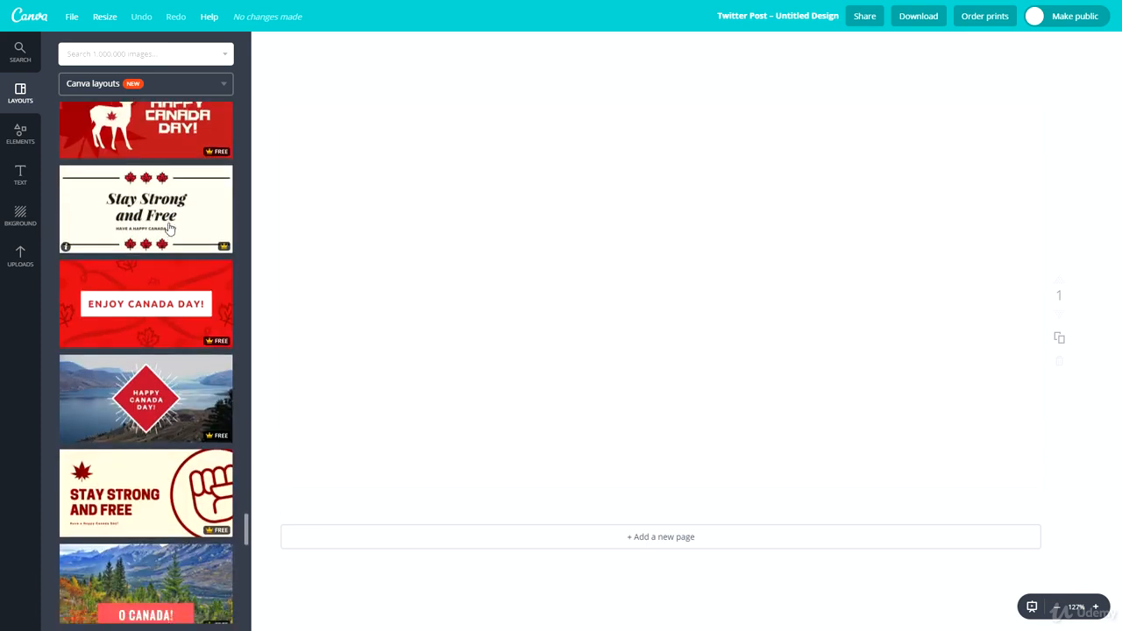
pyautogui.scroll(-2, 169, 228)
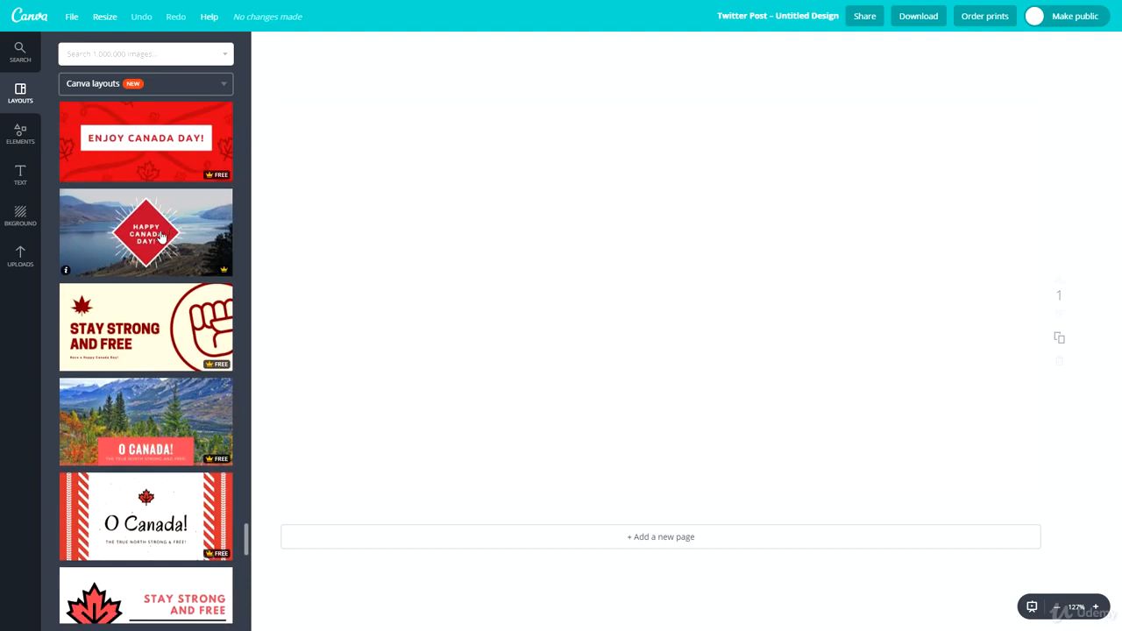
pyautogui.scroll(-5, 158, 246)
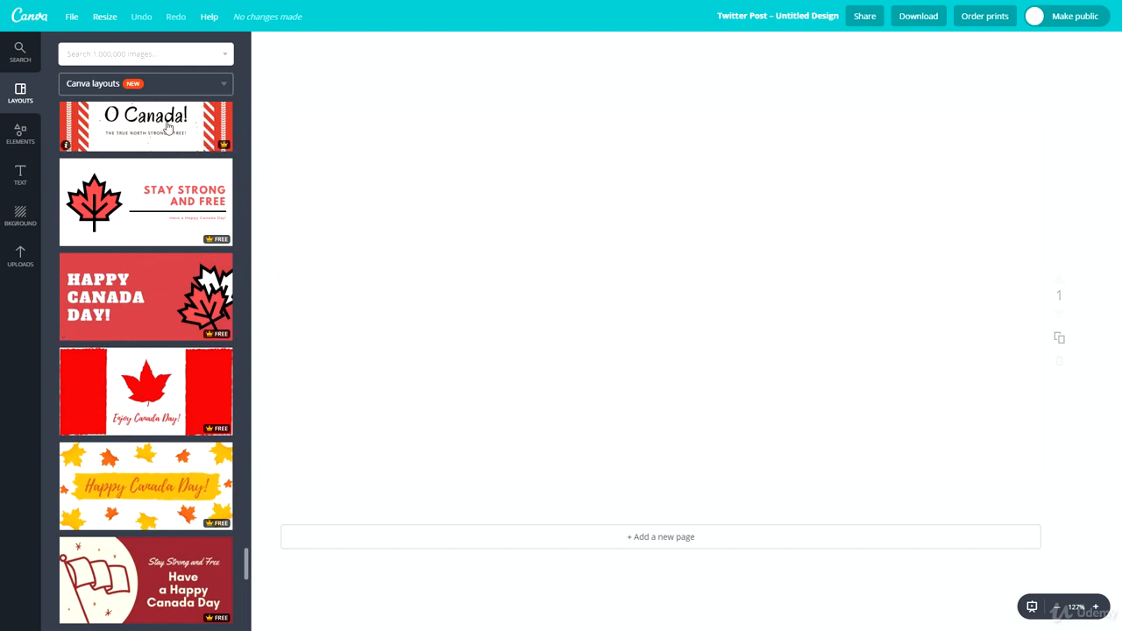
pyautogui.scroll(-7, 131, 299)
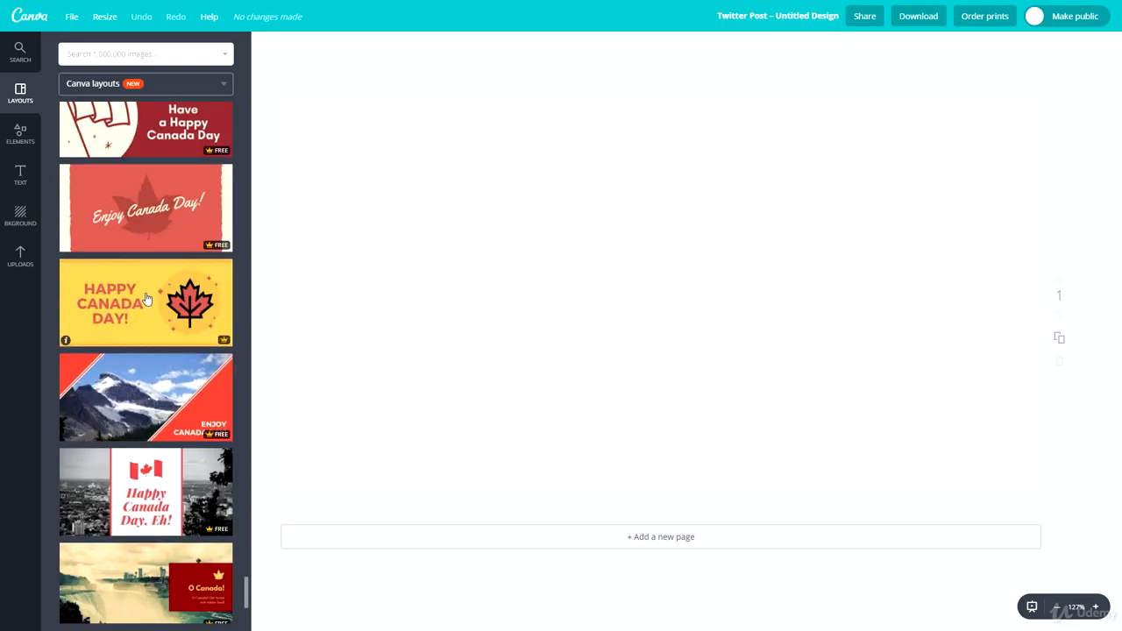
pyautogui.scroll(-2, 149, 299)
pyautogui.scroll(-6, 149, 298)
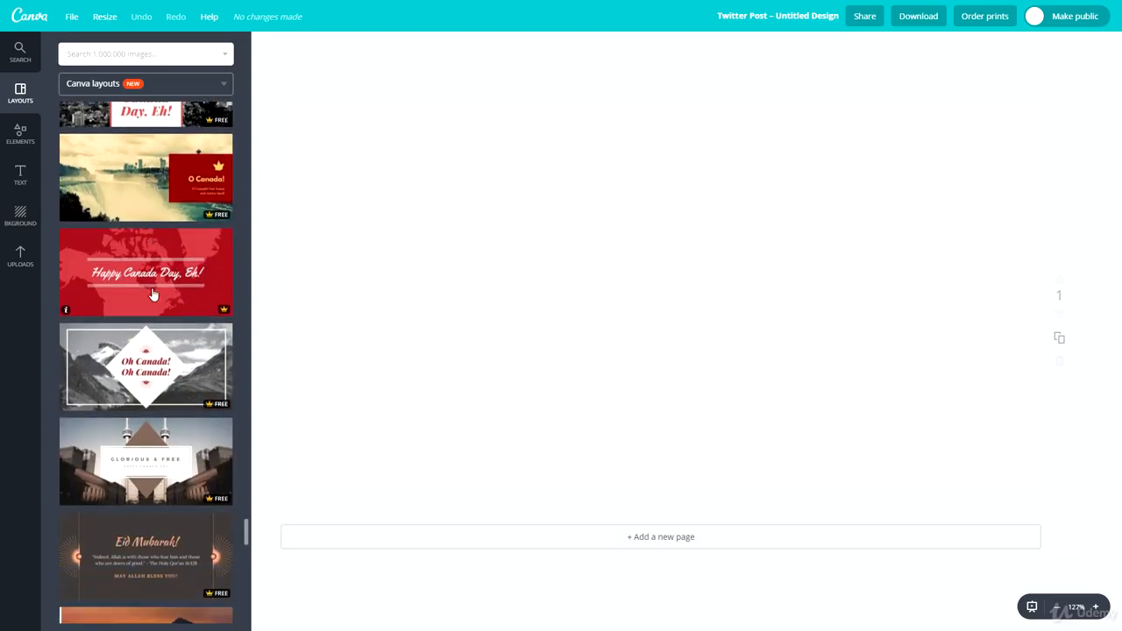
pyautogui.scroll(-3, 149, 307)
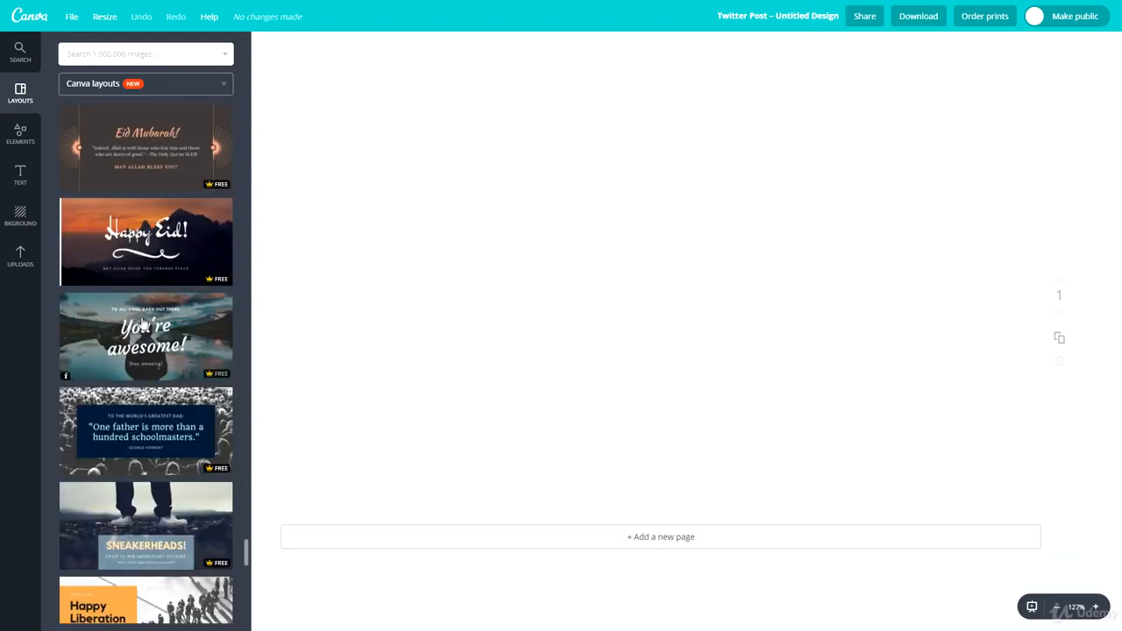
pyautogui.scroll(-3, 129, 539)
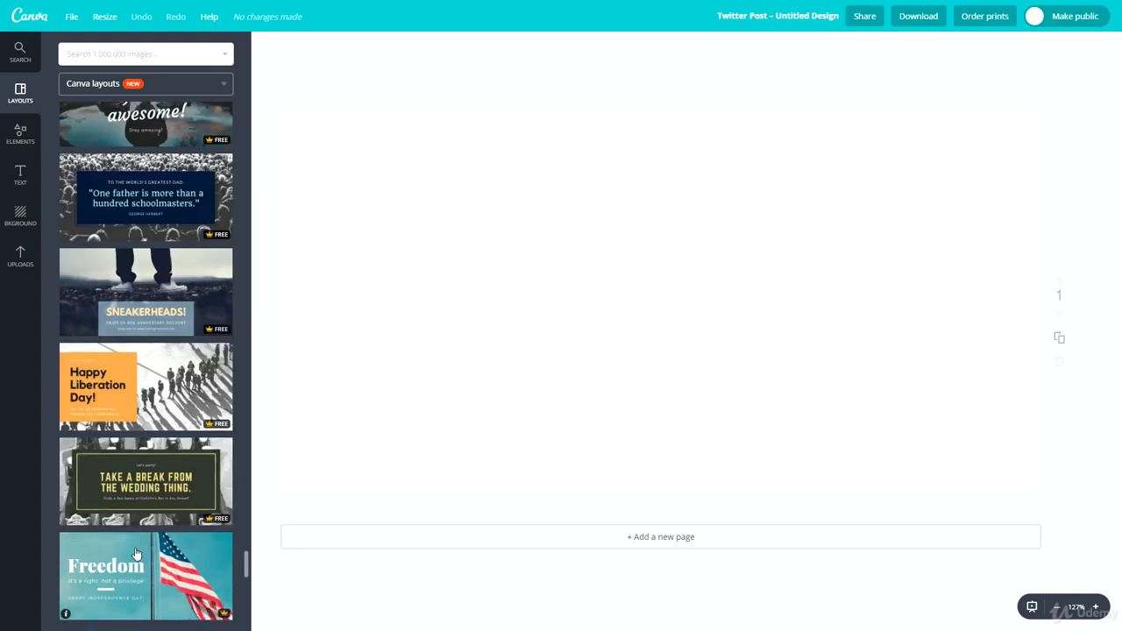
pyautogui.scroll(-3, 134, 570)
pyautogui.scroll(-2, 134, 567)
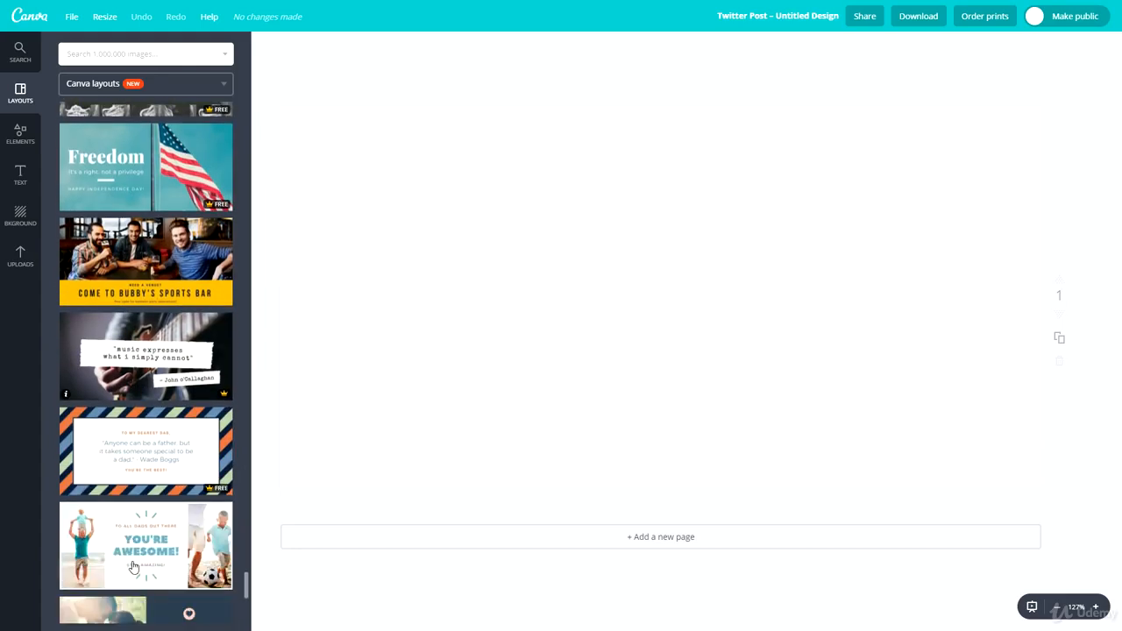
pyautogui.scroll(-1, 136, 563)
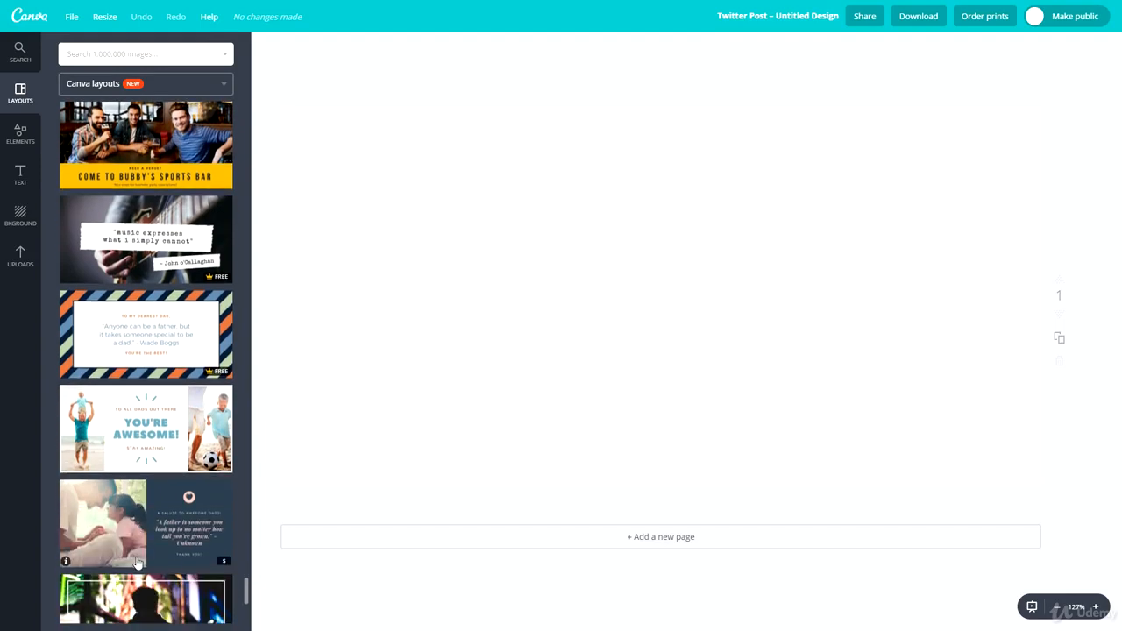
pyautogui.scroll(-3, 176, 546)
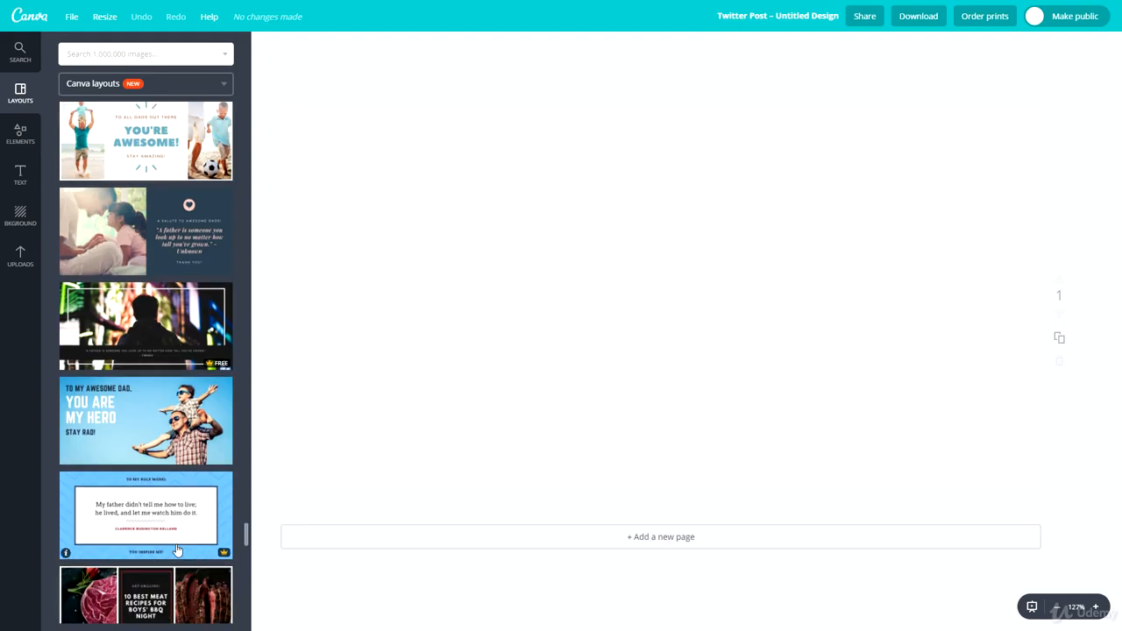
pyautogui.scroll(-3, 176, 556)
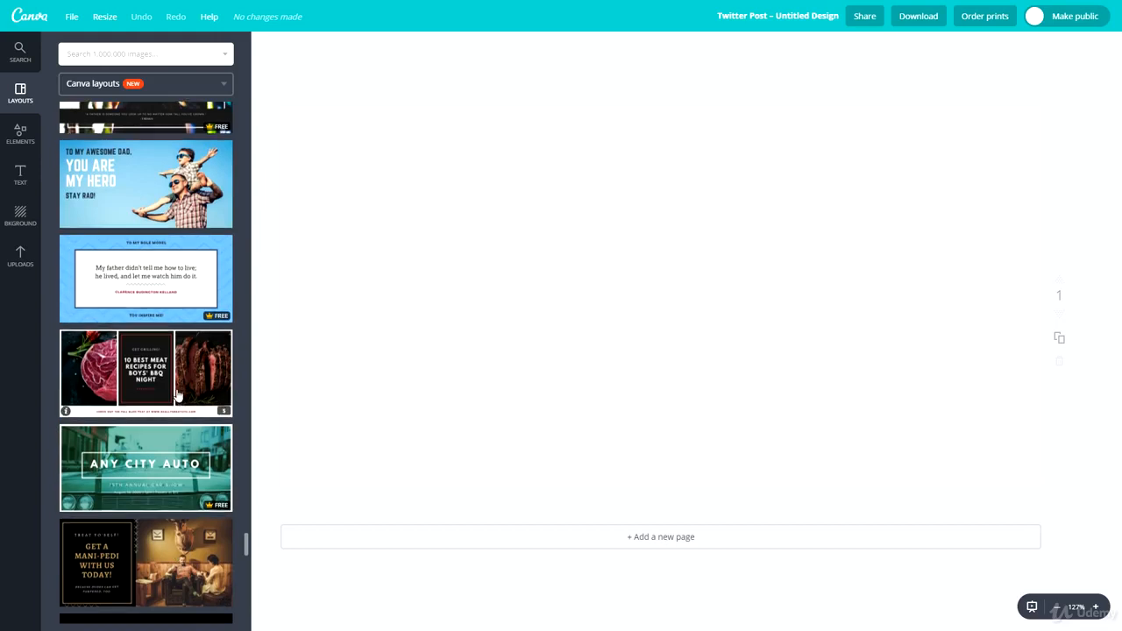
pyautogui.scroll(-2, 178, 396)
pyautogui.scroll(-4, 178, 396)
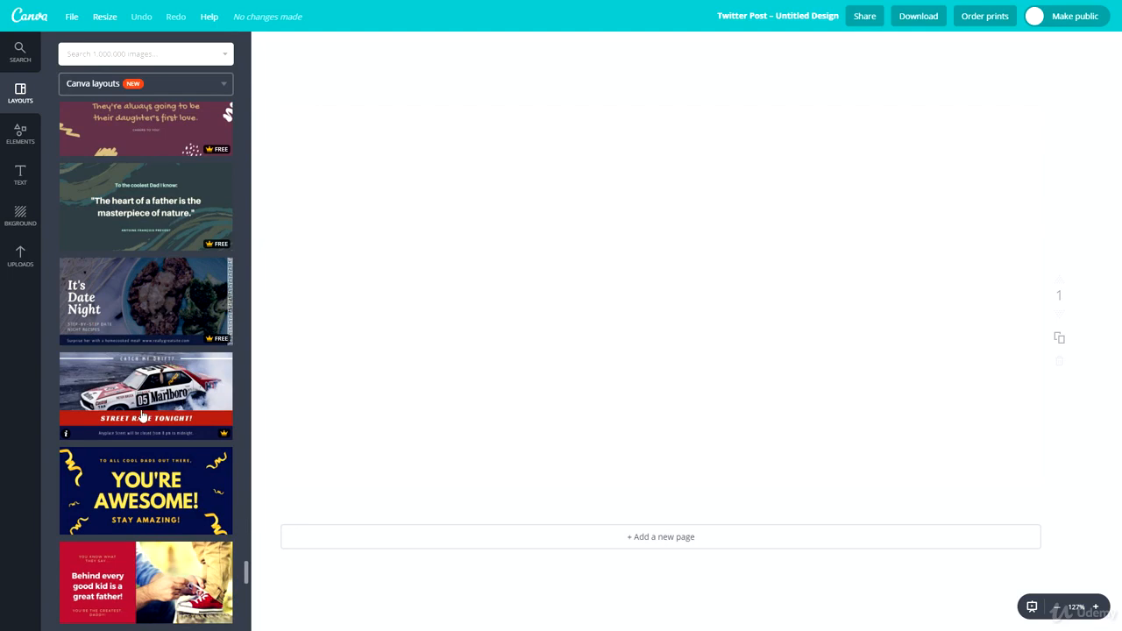
pyautogui.scroll(-2, 142, 415)
pyautogui.scroll(-2, 147, 416)
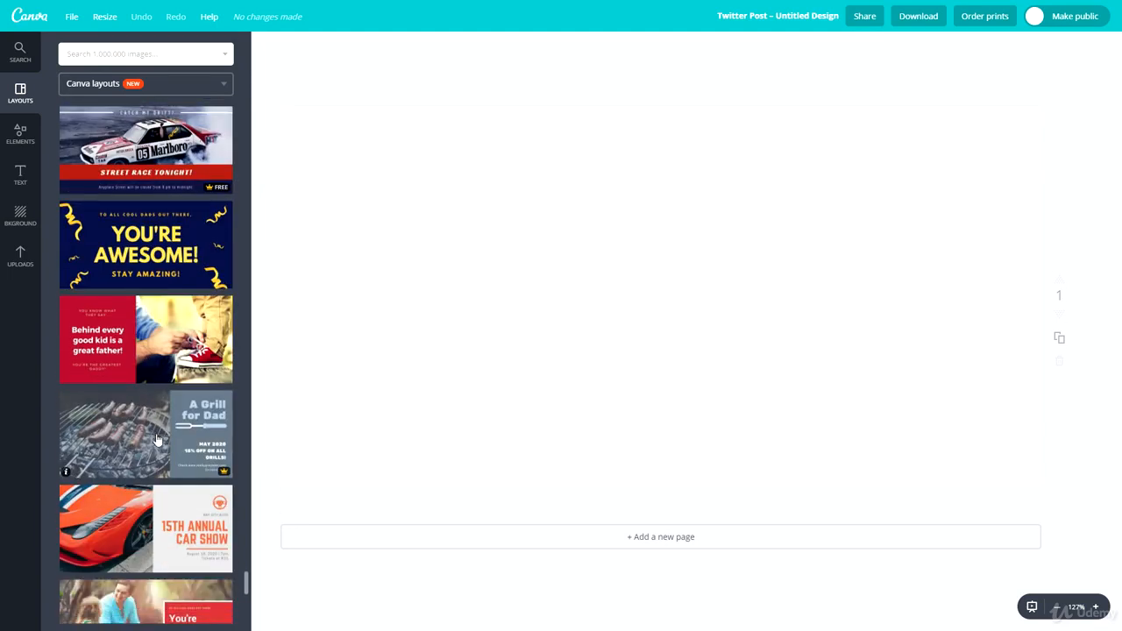
pyautogui.scroll(-1, 140, 399)
pyautogui.scroll(-2, 140, 399)
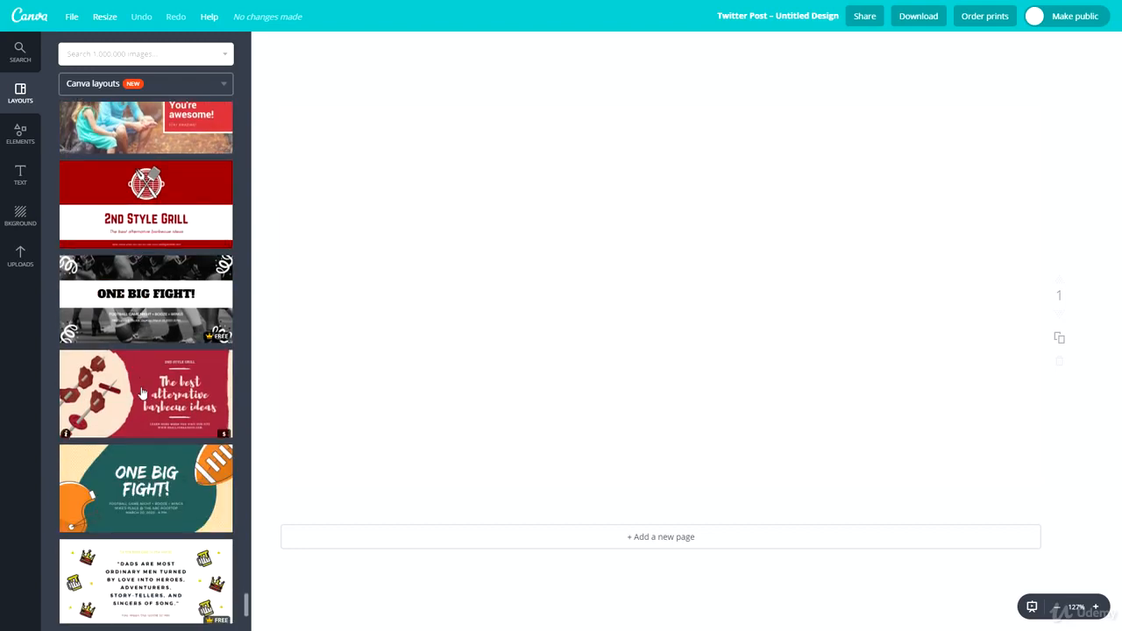
pyautogui.scroll(-2, 142, 395)
pyautogui.scroll(-1, 142, 392)
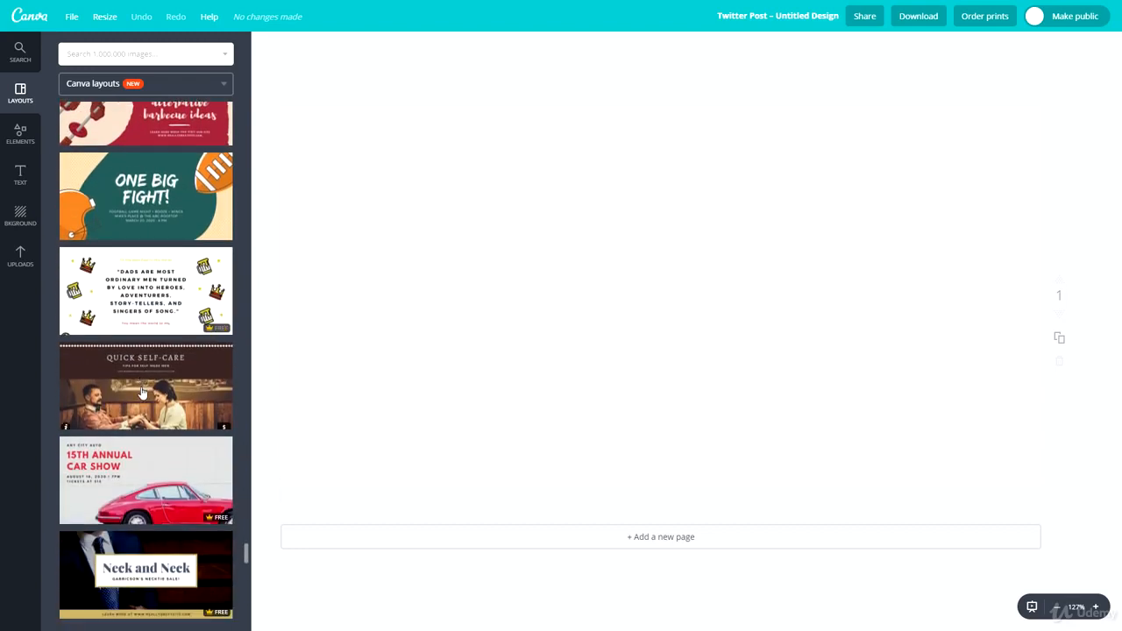
pyautogui.scroll(-2, 142, 392)
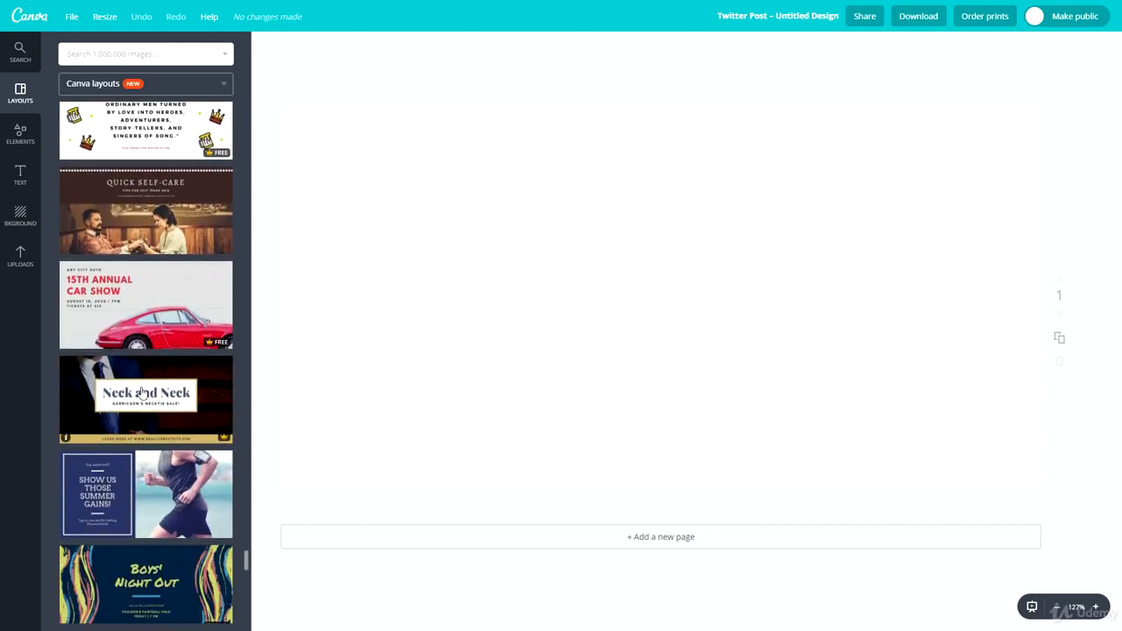
pyautogui.scroll(-1, 143, 389)
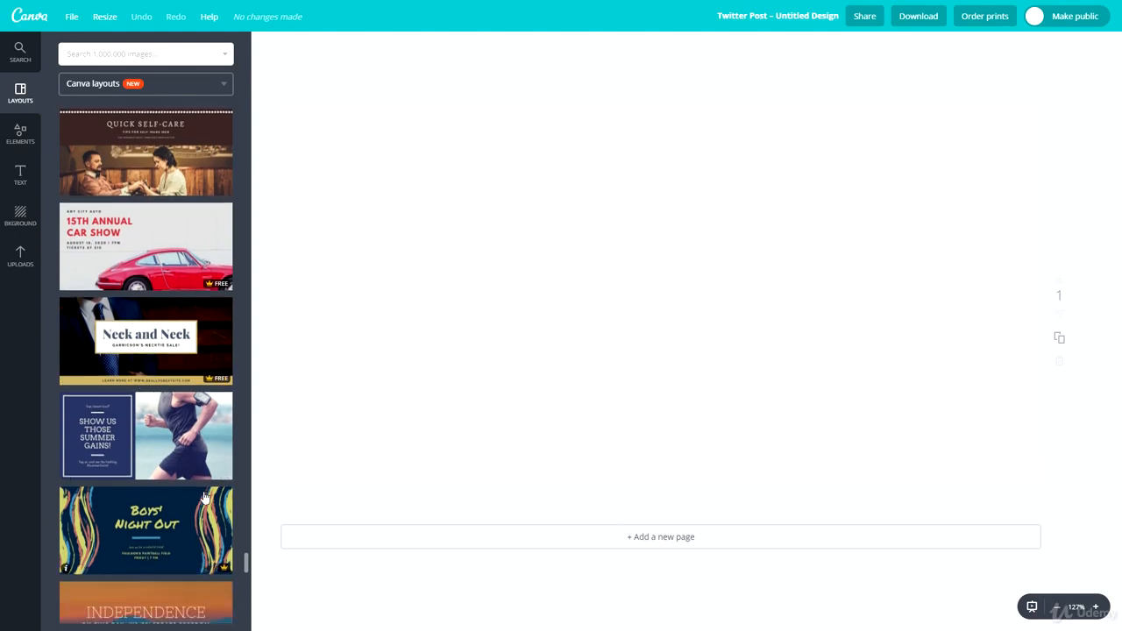
pyautogui.scroll(-1, 204, 497)
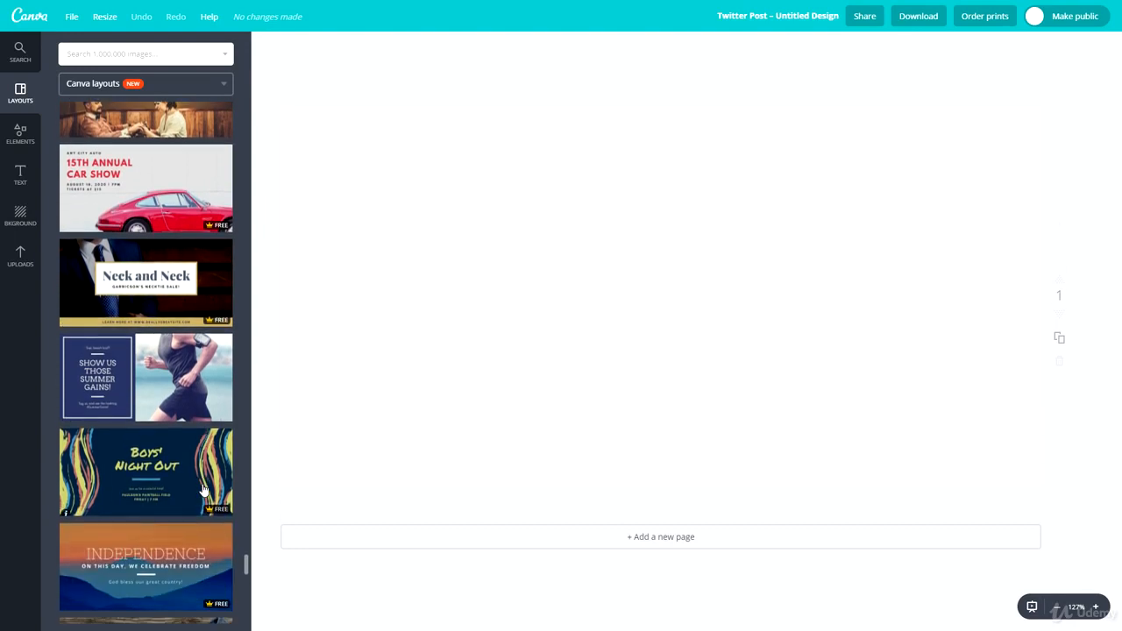
pyautogui.scroll(-2, 204, 491)
pyautogui.scroll(-2, 204, 491)
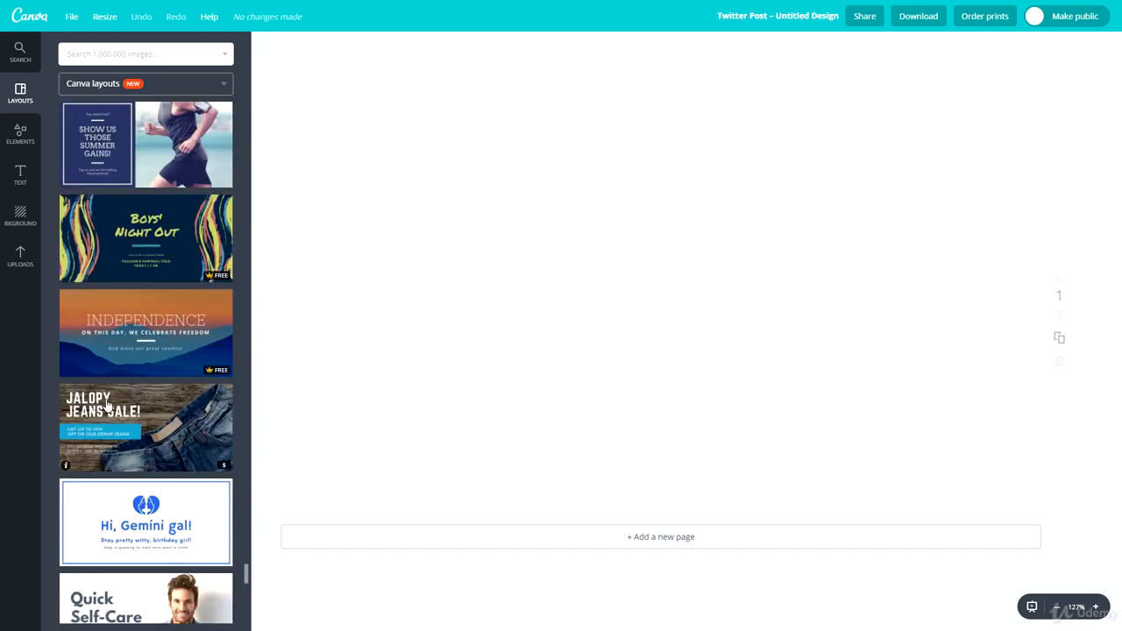
pyautogui.scroll(-1, 203, 491)
pyautogui.scroll(-2, 150, 360)
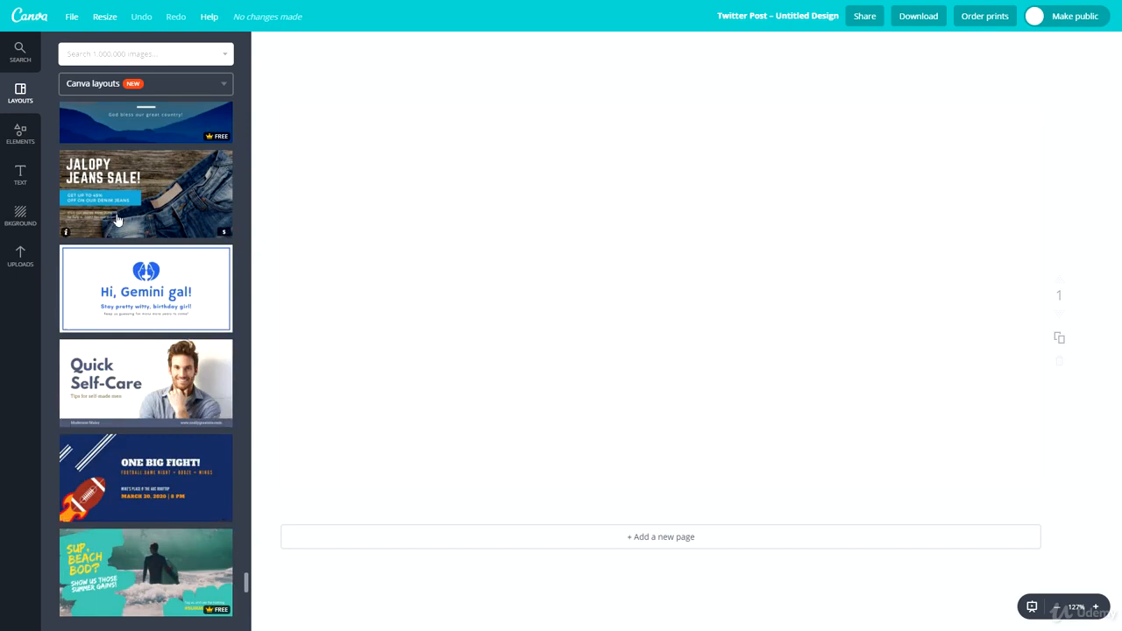
pyautogui.click(129, 402)
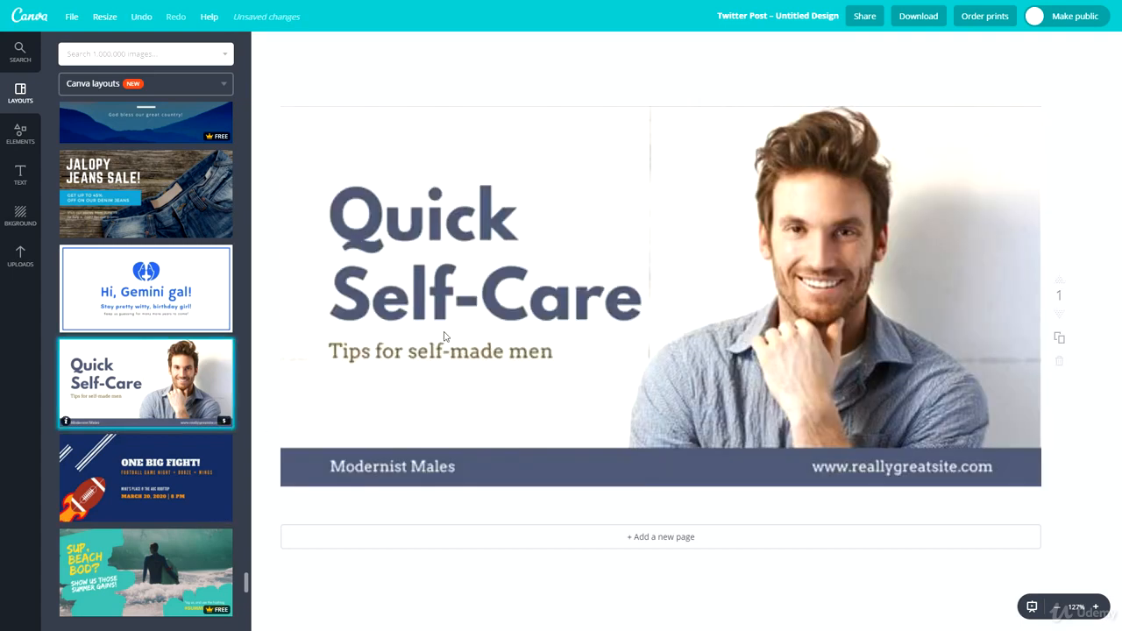
pyautogui.click(414, 220)
pyautogui.click(436, 356)
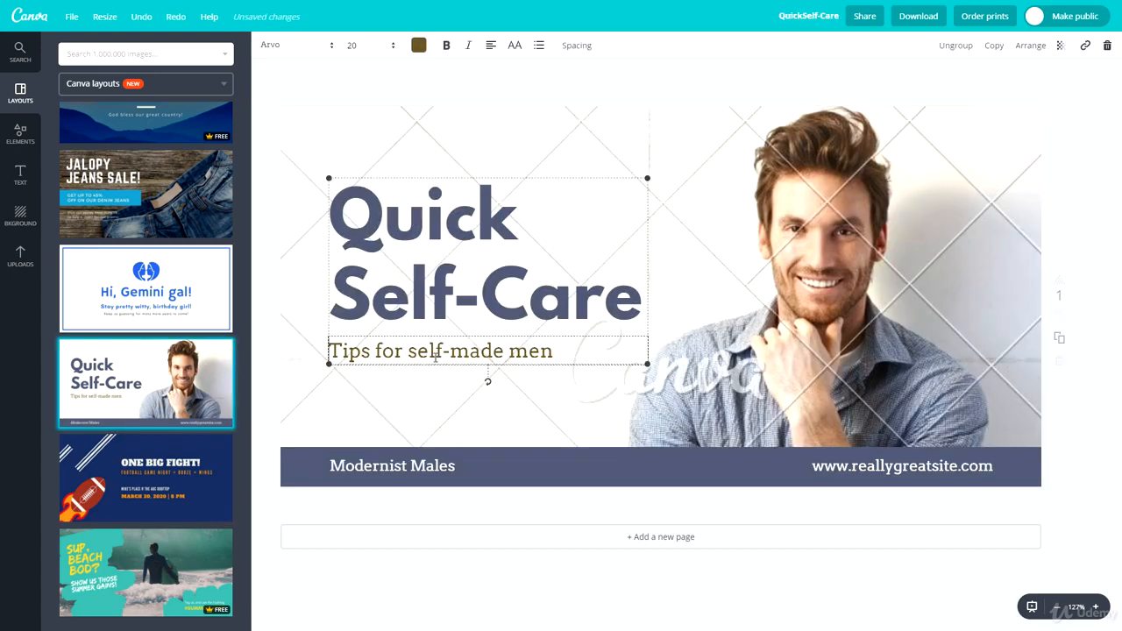
pyautogui.click(436, 356)
pyautogui.write('w')
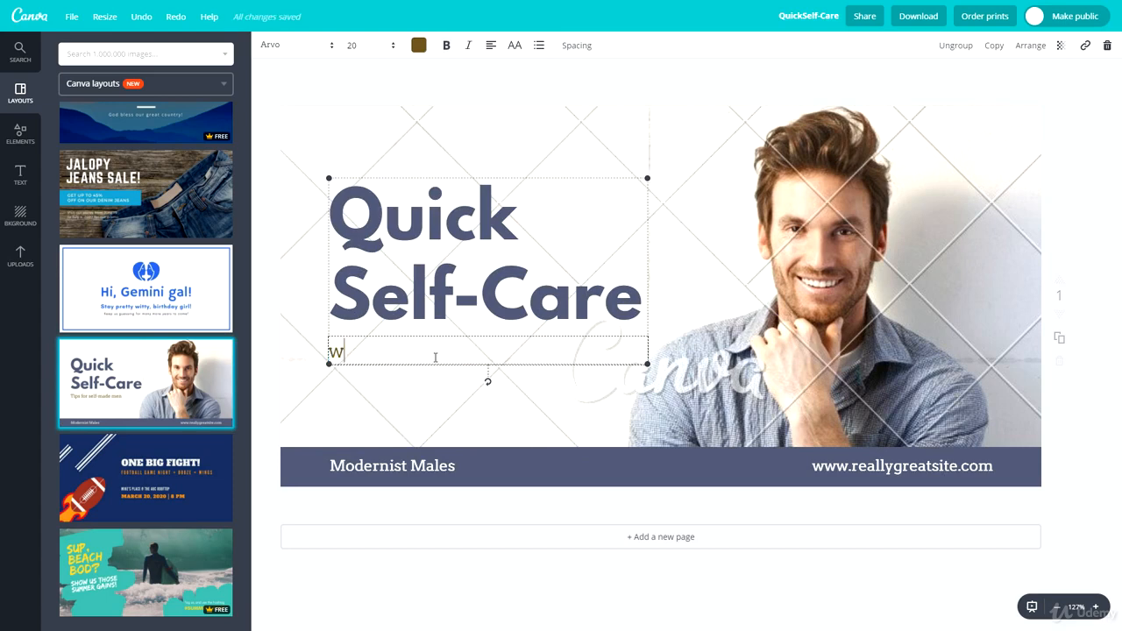
pyautogui.write('ww.BlackB')
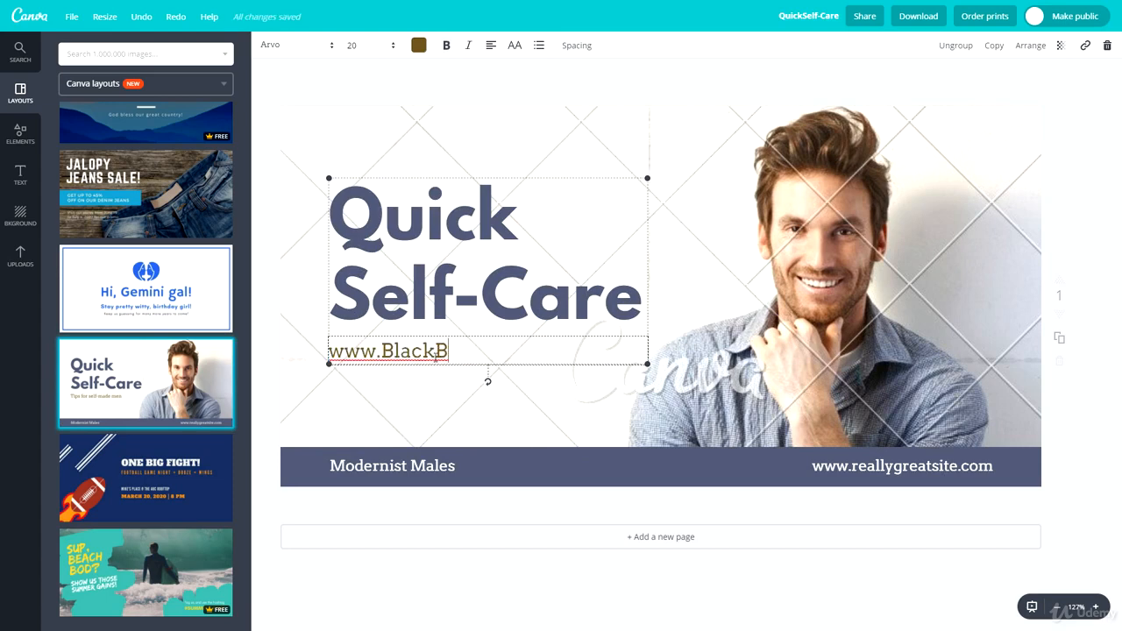
pyautogui.write('rickTraining')
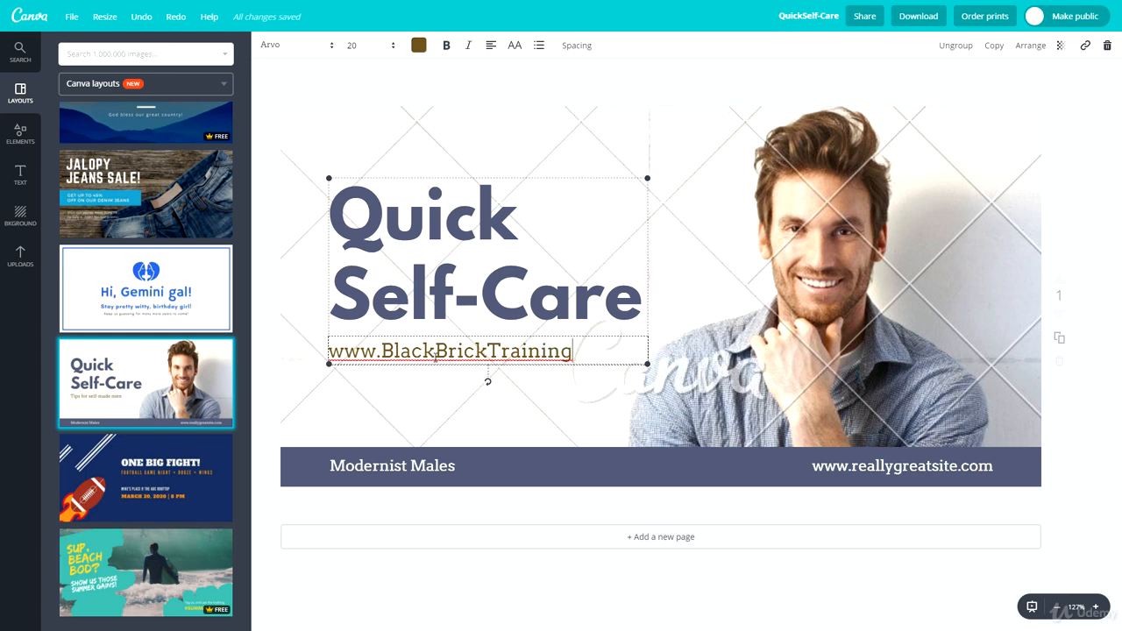
pyautogui.write('.co.uk')
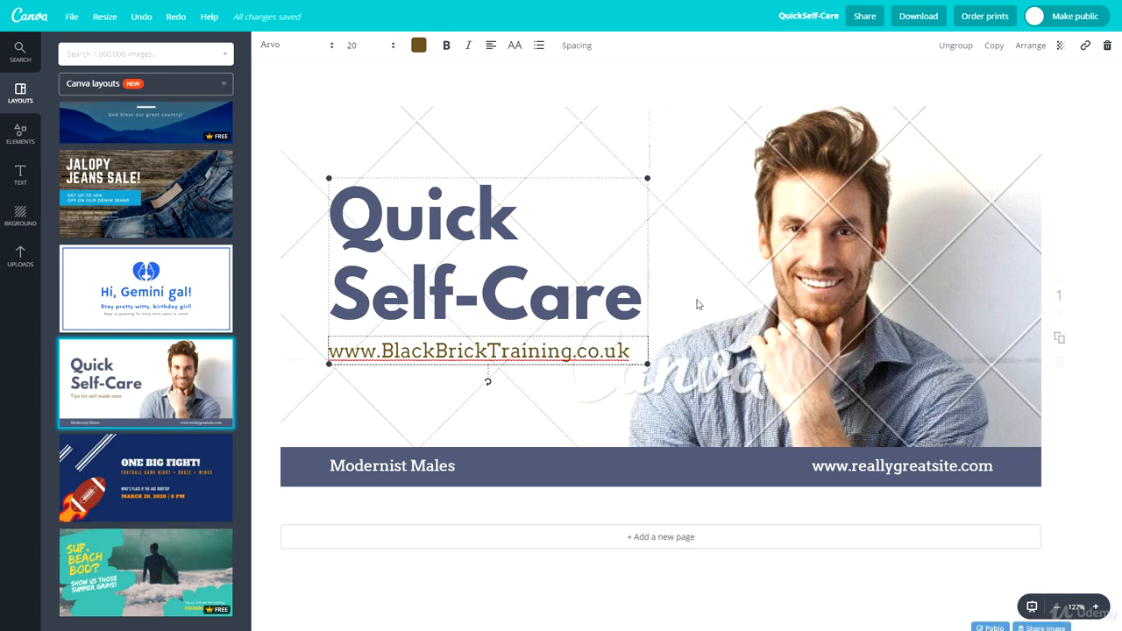
pyautogui.click(505, 336)
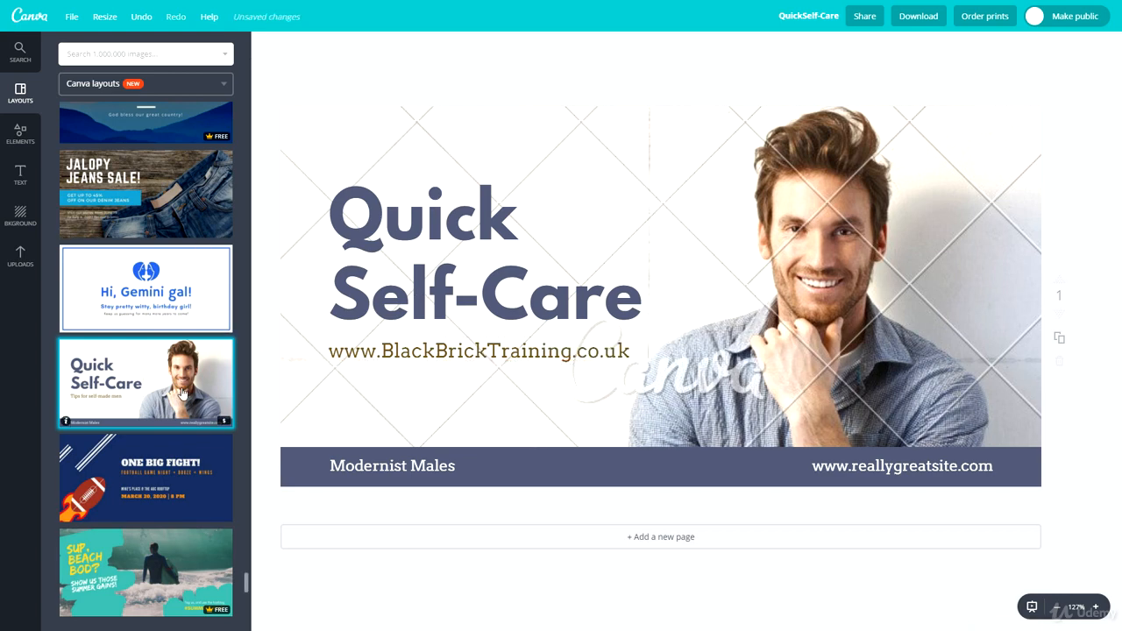
# Step: Search the image library for "macbook" and replace the man's photo with the wooden desk image showing glasses, coffee and a laptop
pyautogui.click(761, 339)
pyautogui.moveTo(761, 339); pyautogui.dragTo(828, 384)
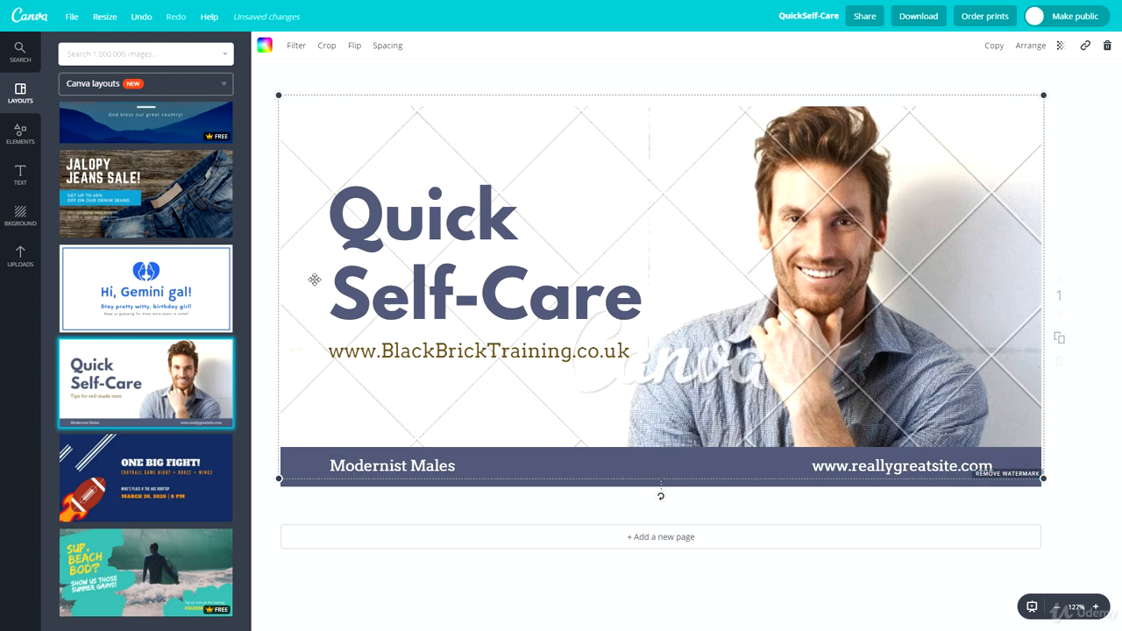
pyautogui.click(96, 54)
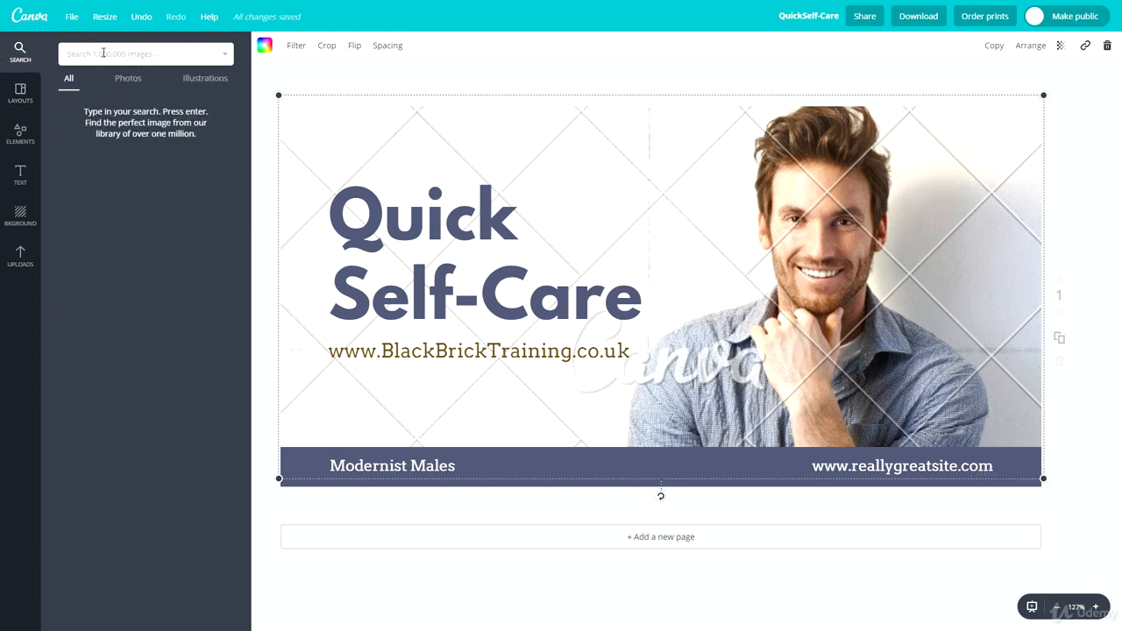
pyautogui.write('macbook')
pyautogui.press('Return')
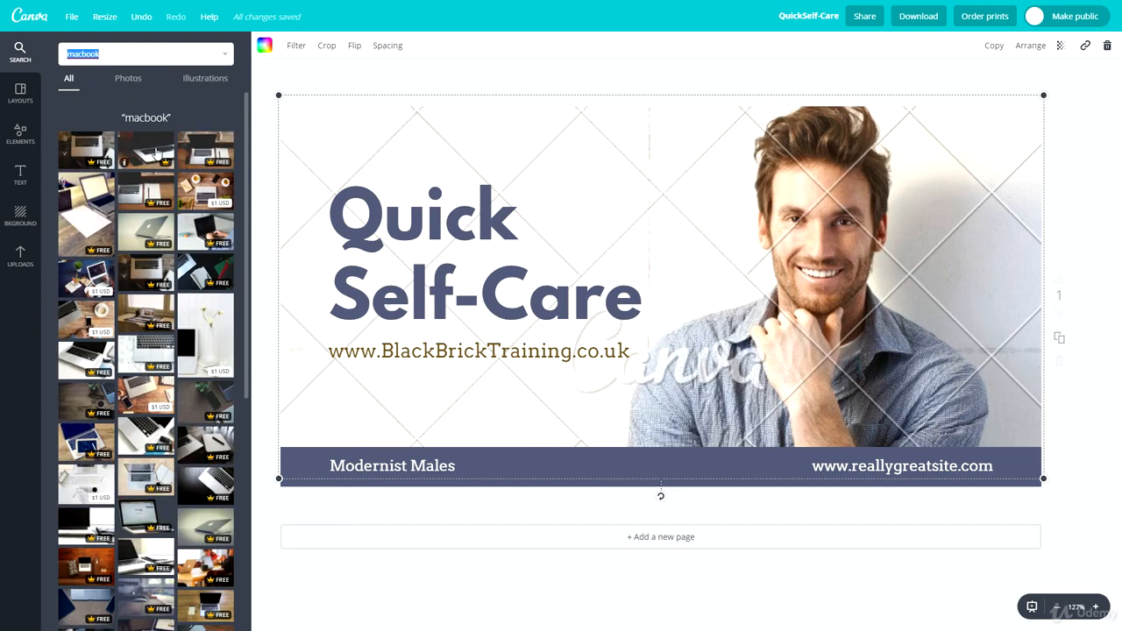
pyautogui.moveTo(156, 154); pyautogui.dragTo(759, 233)
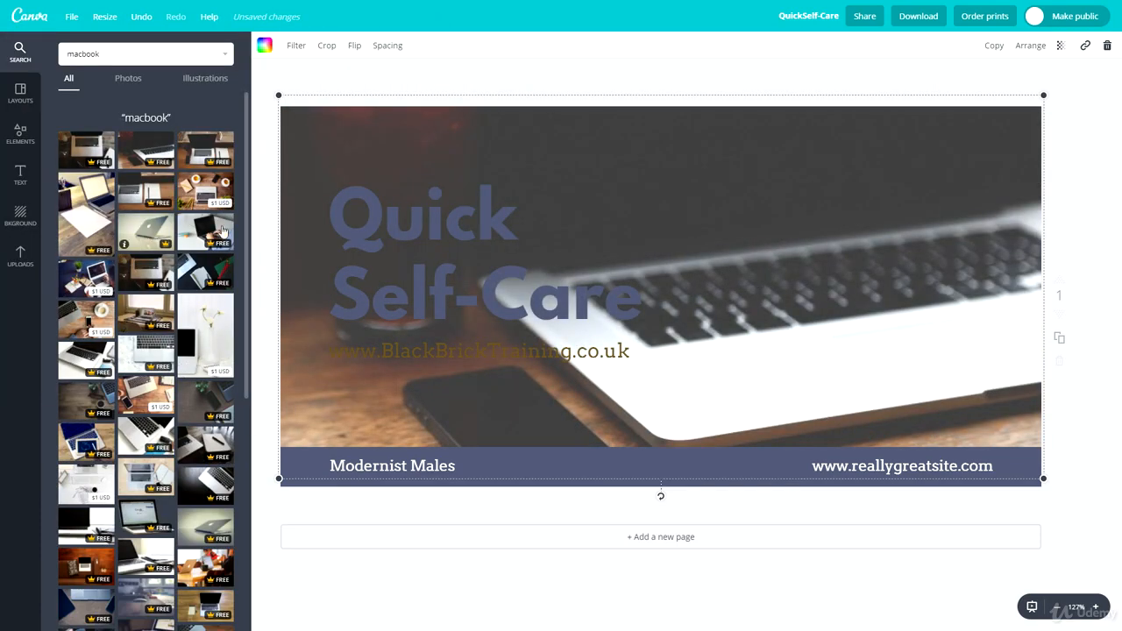
pyautogui.moveTo(210, 281); pyautogui.dragTo(749, 331)
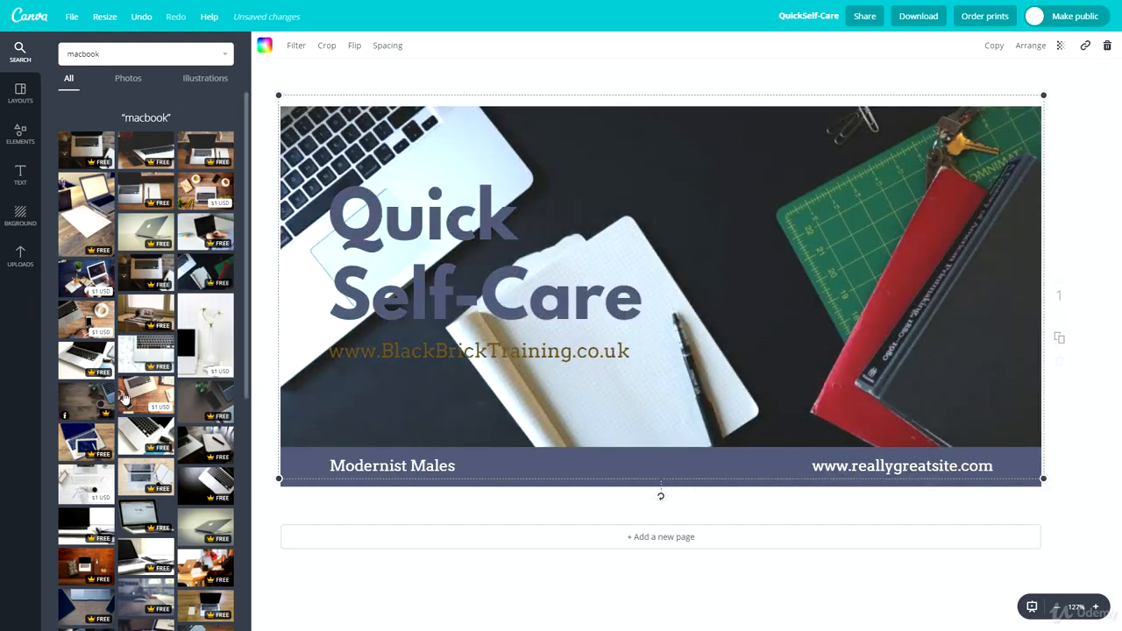
pyautogui.moveTo(124, 399); pyautogui.dragTo(822, 383)
# Step: Change the colour of the Quick Self-Care heading to white
pyautogui.click(605, 219)
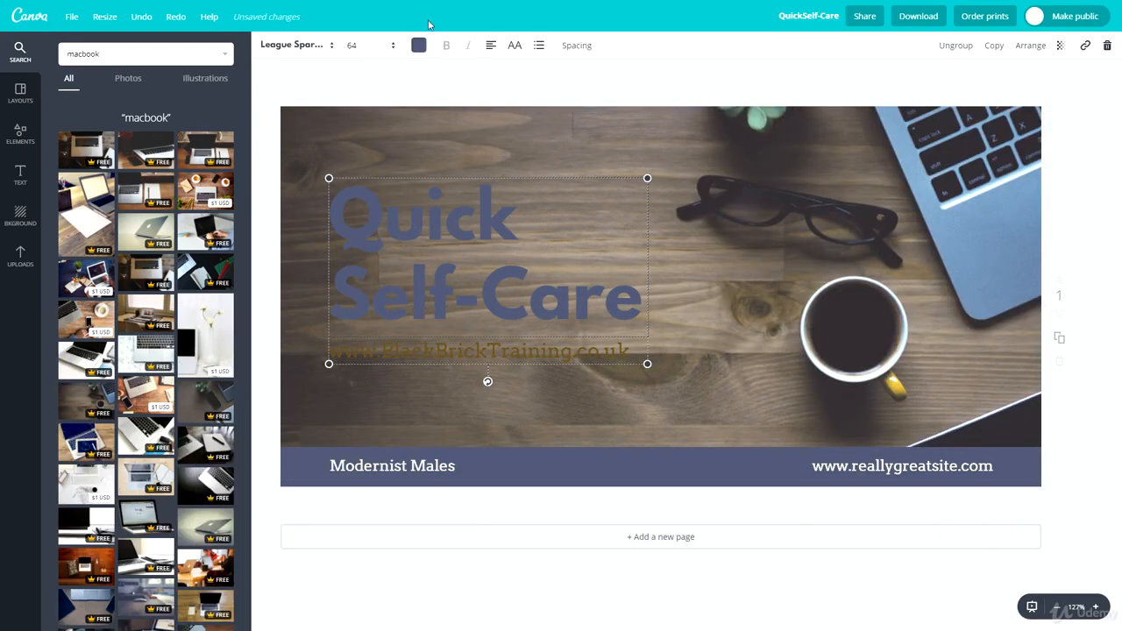
pyautogui.click(418, 46)
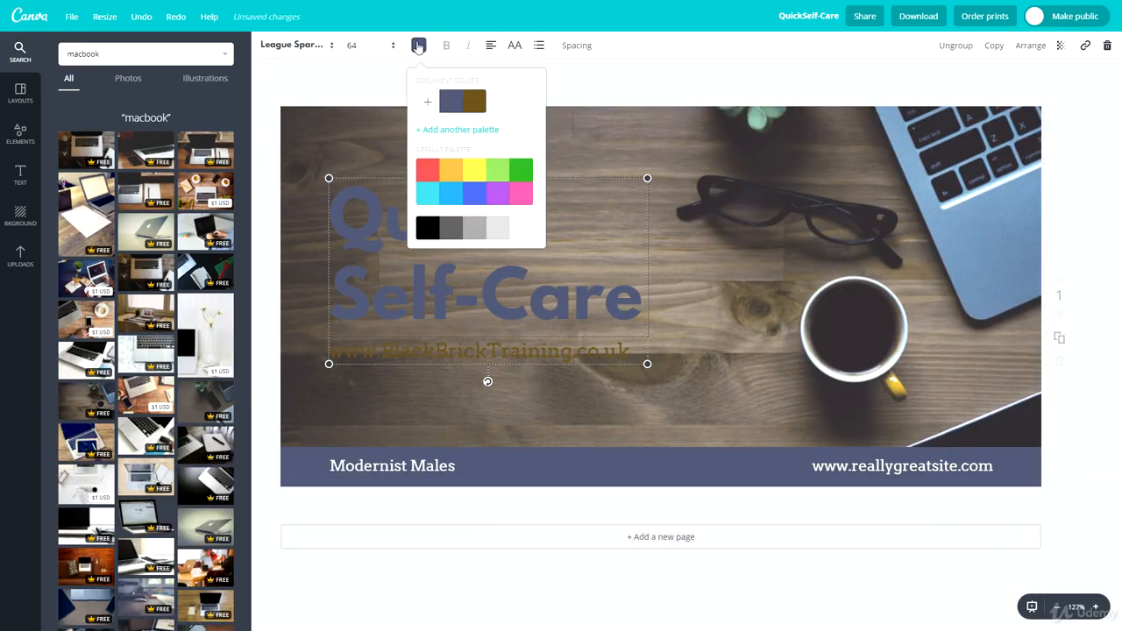
pyautogui.click(522, 230)
pyautogui.click(489, 337)
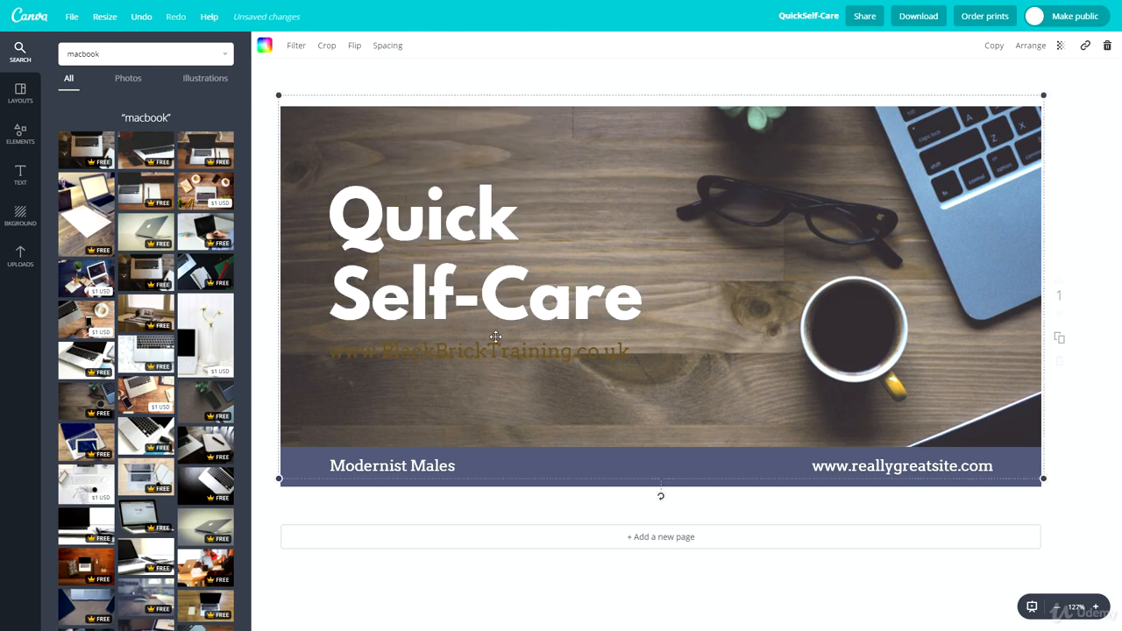
# Step: Try black as the text colour of the web address under the heading
pyautogui.click(485, 346)
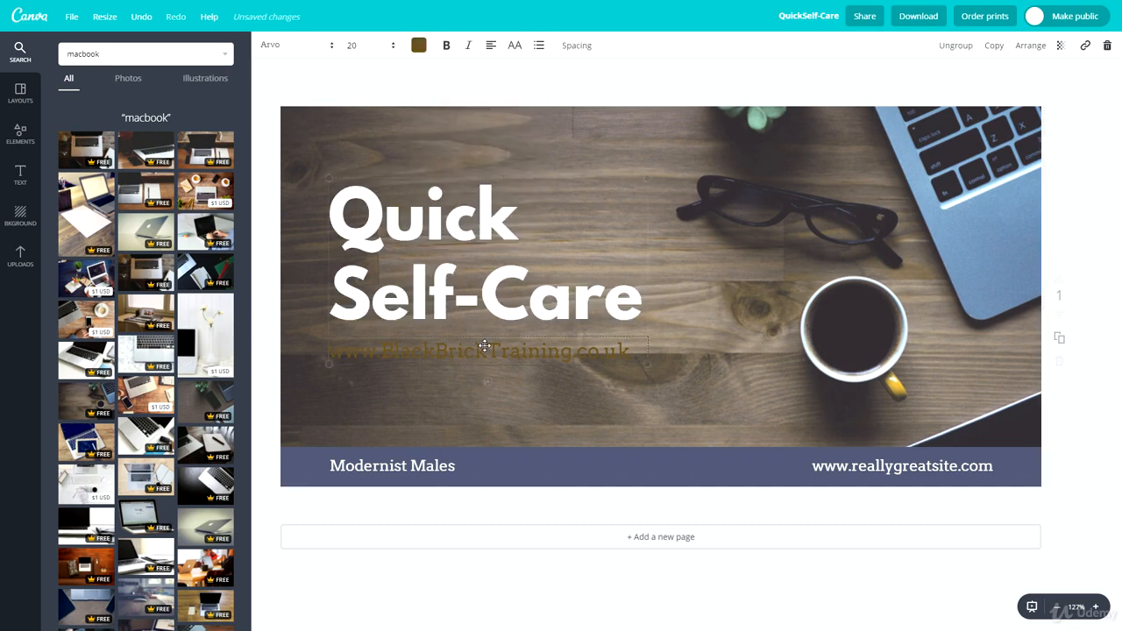
pyautogui.click(419, 48)
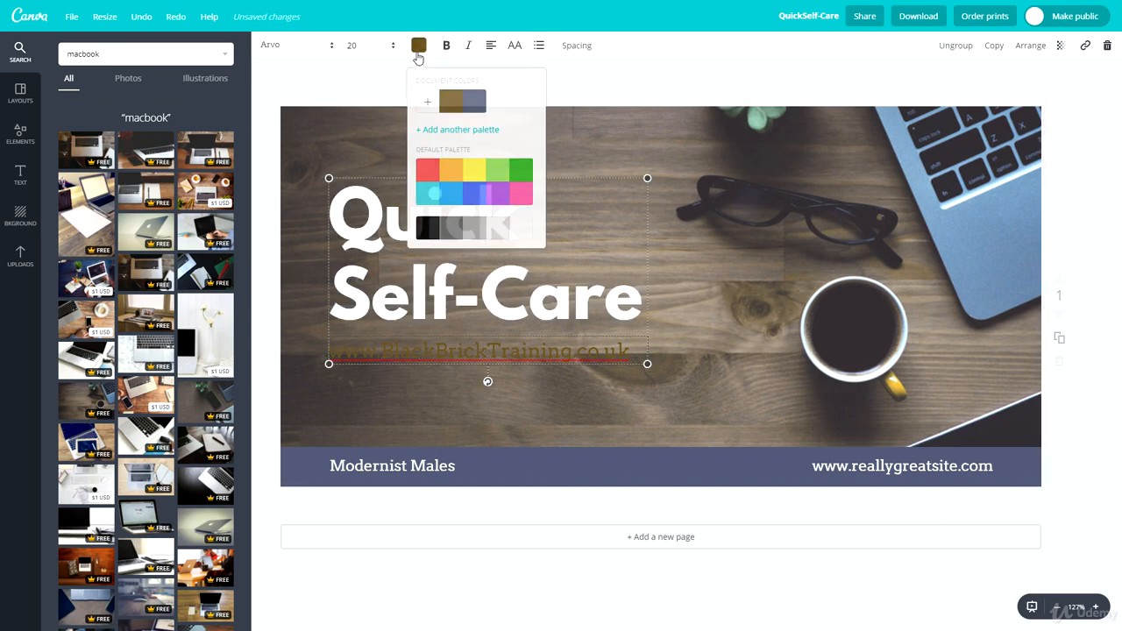
pyautogui.click(424, 230)
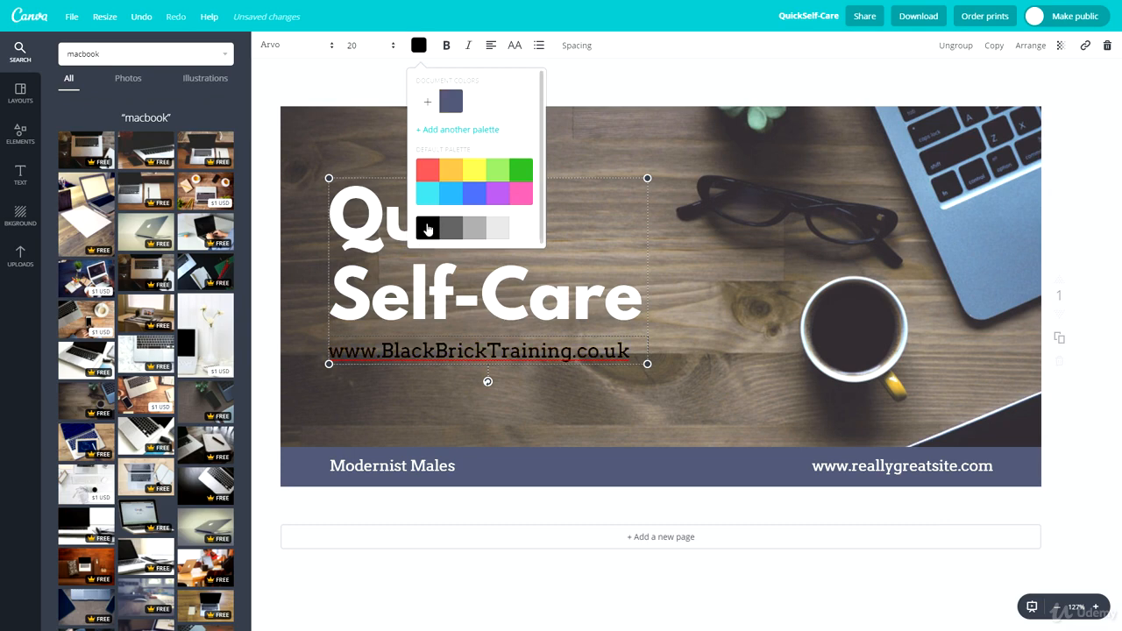
pyautogui.click(437, 465)
pyautogui.click(470, 406)
# Step: Try the grey swatches on the web address under the heading and settle on the lightest grey
pyautogui.click(387, 348)
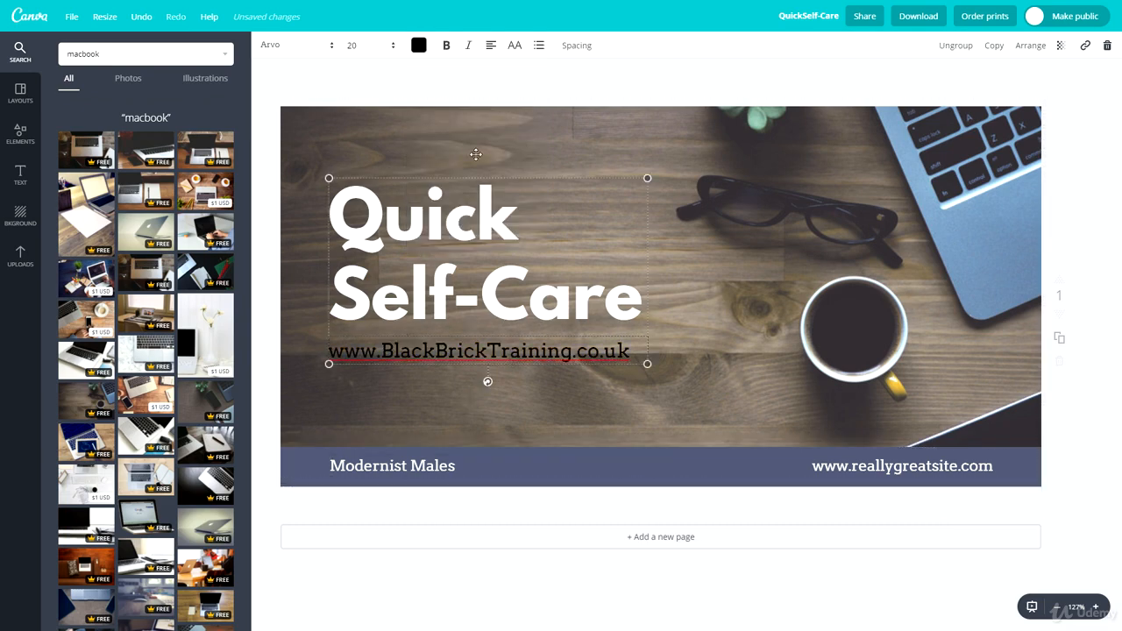
pyautogui.click(419, 46)
pyautogui.click(451, 230)
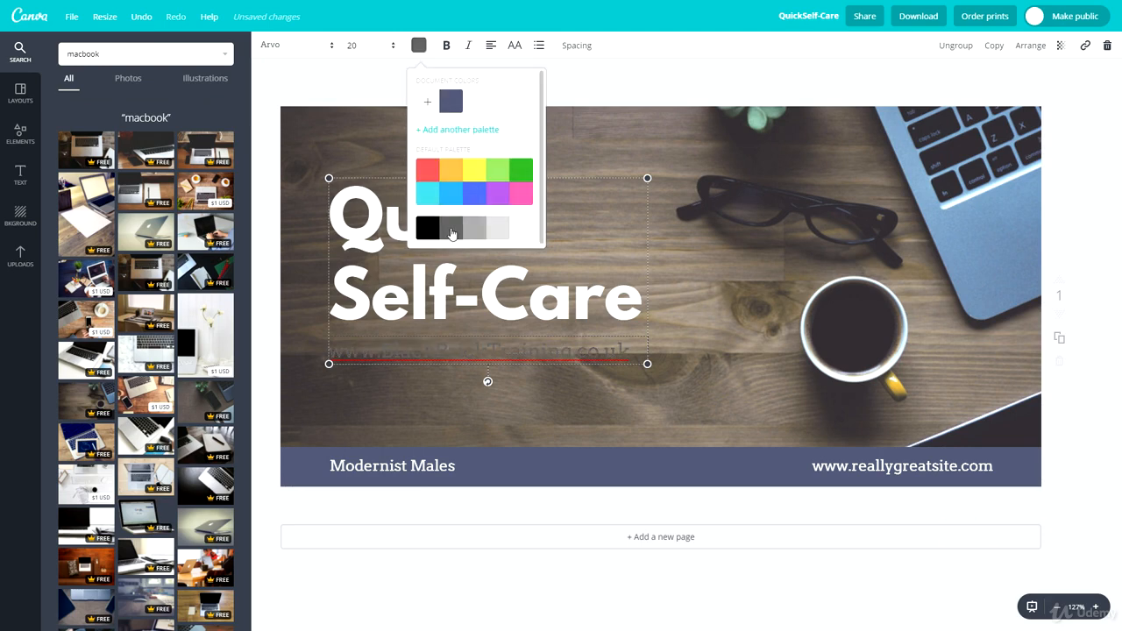
pyautogui.click(471, 230)
pyautogui.click(498, 229)
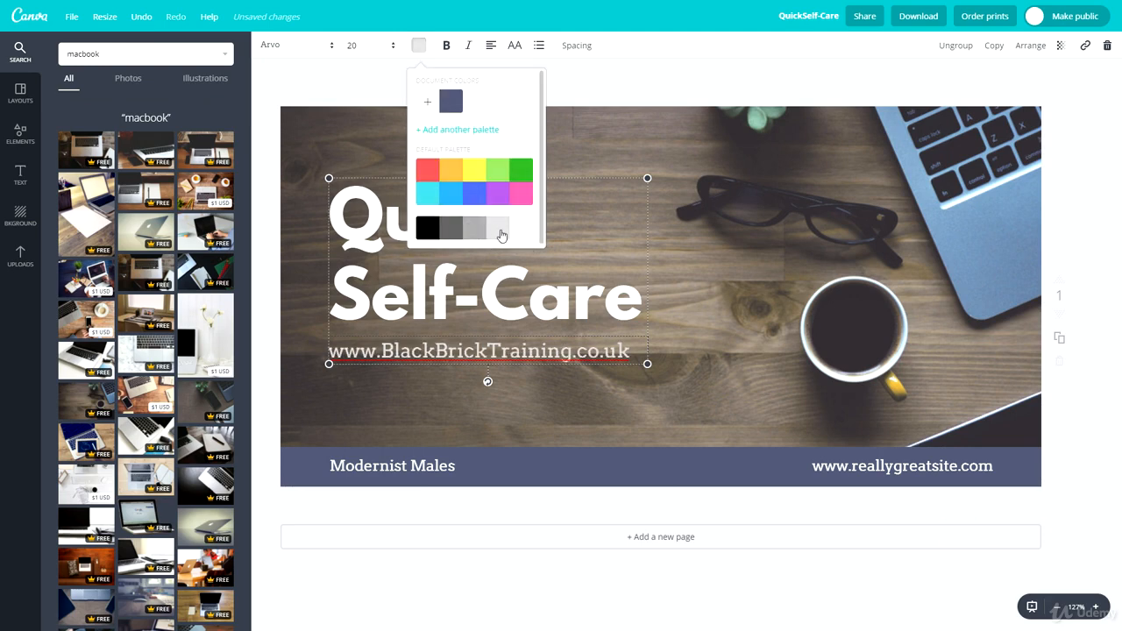
pyautogui.click(483, 405)
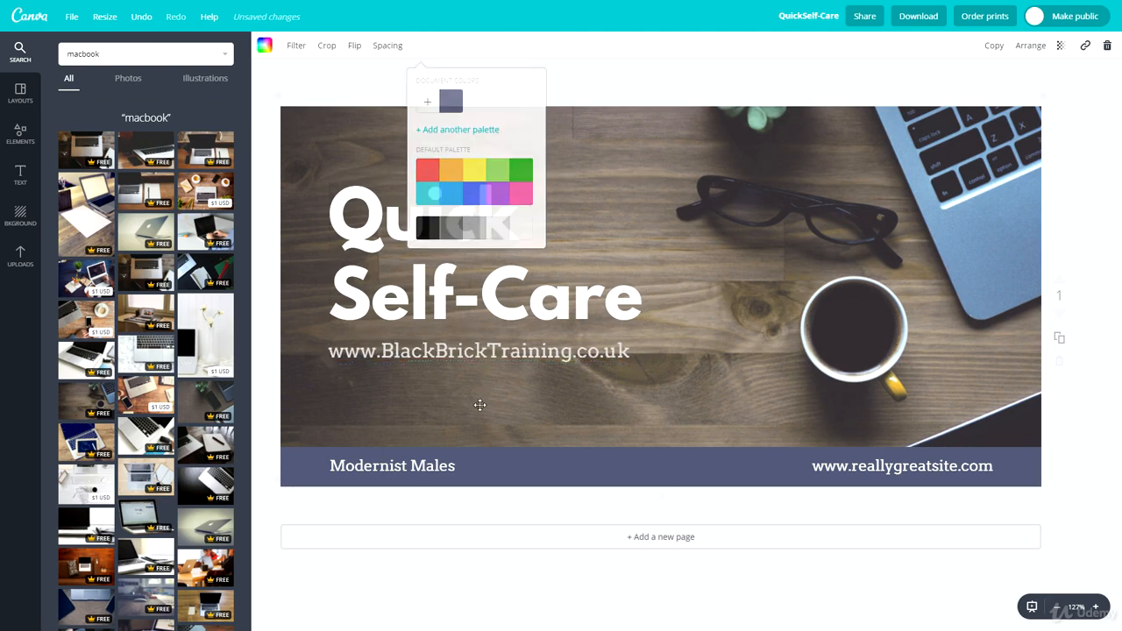
pyautogui.click(426, 474)
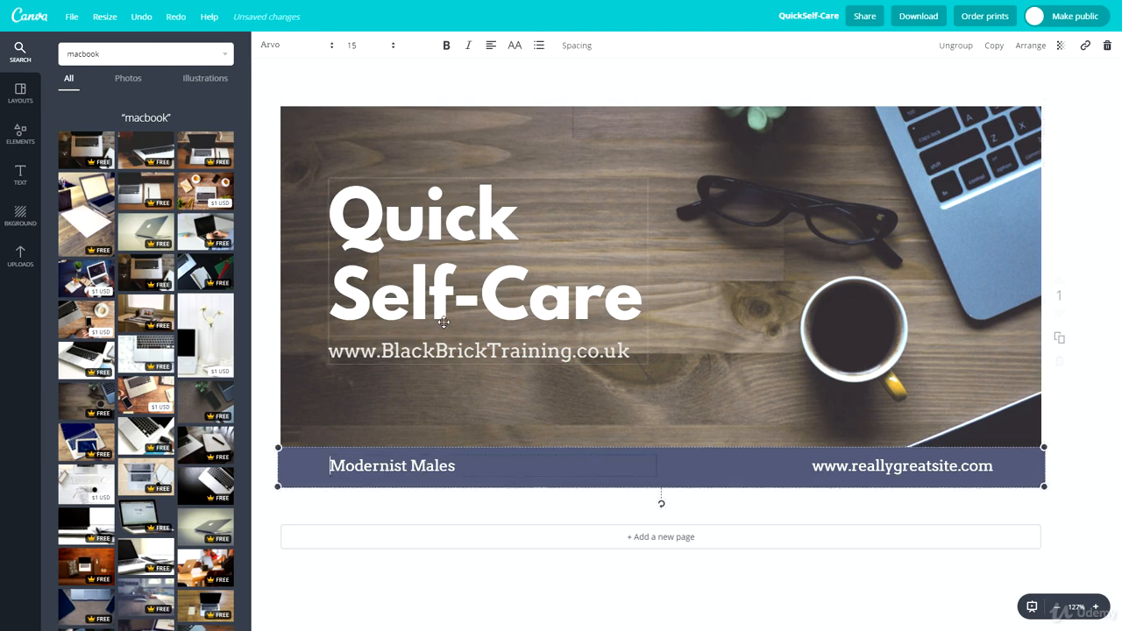
pyautogui.click(466, 356)
pyautogui.doubleClick(465, 356)
pyautogui.hotkey('ctrl', 'c')
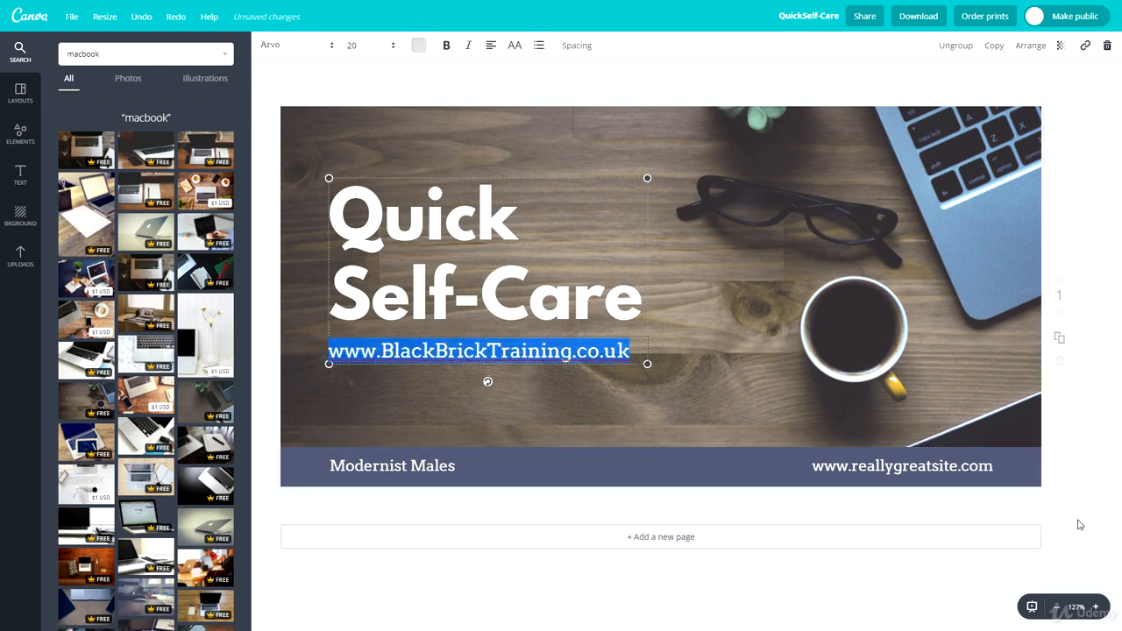
pyautogui.doubleClick(885, 468)
pyautogui.hotkey('ctrl', 'v')
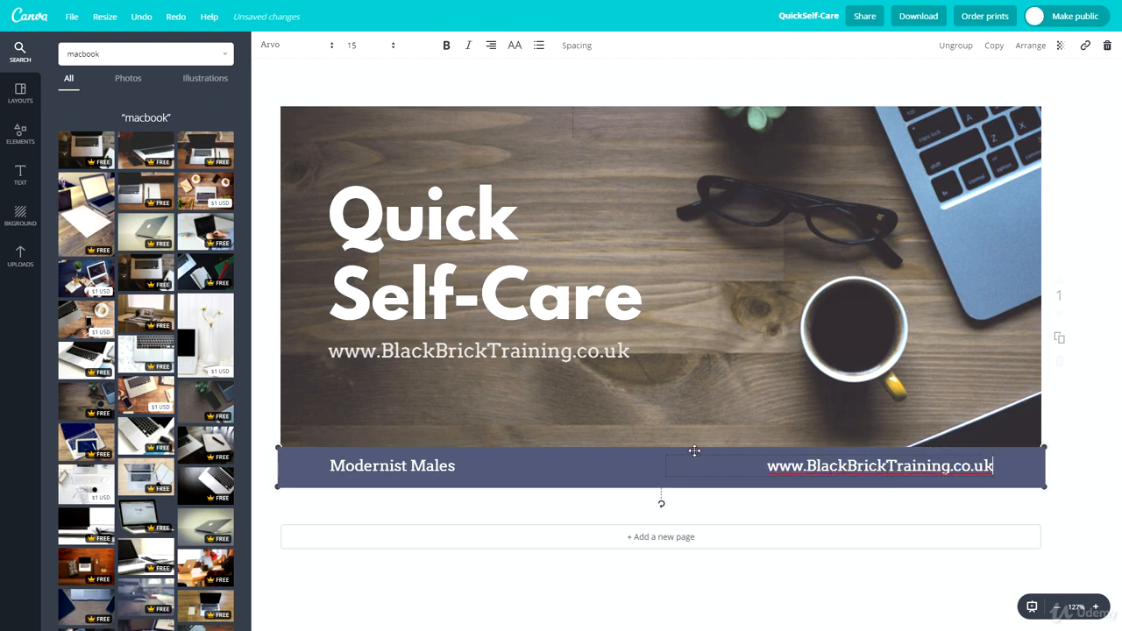
pyautogui.click(526, 471)
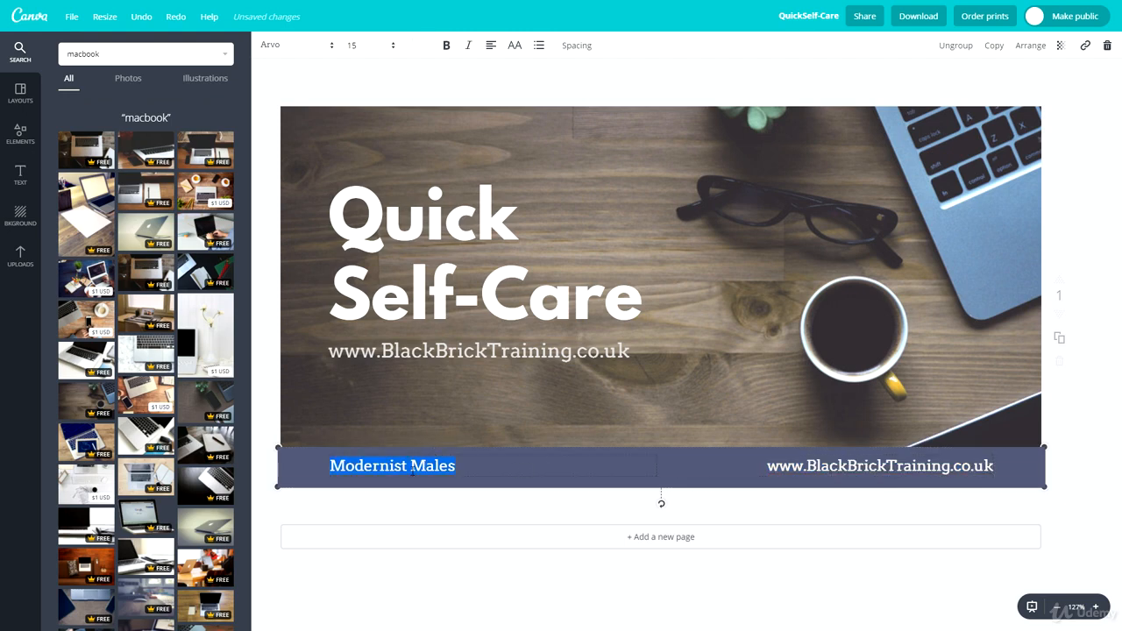
pyautogui.write('@B')
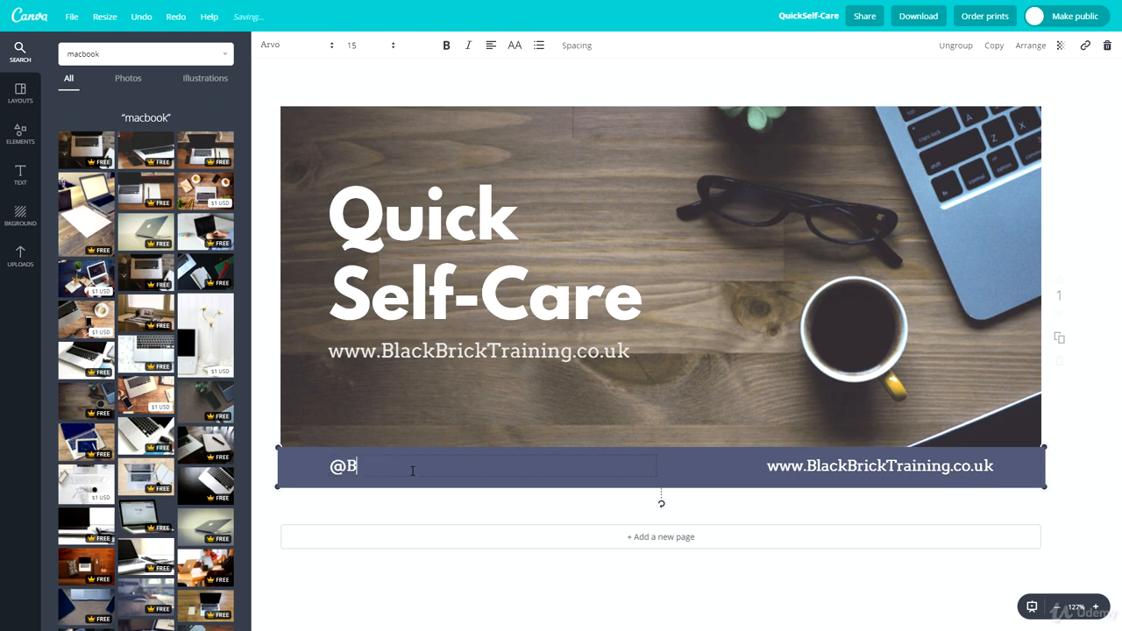
pyautogui.write('lackBrickTraining')
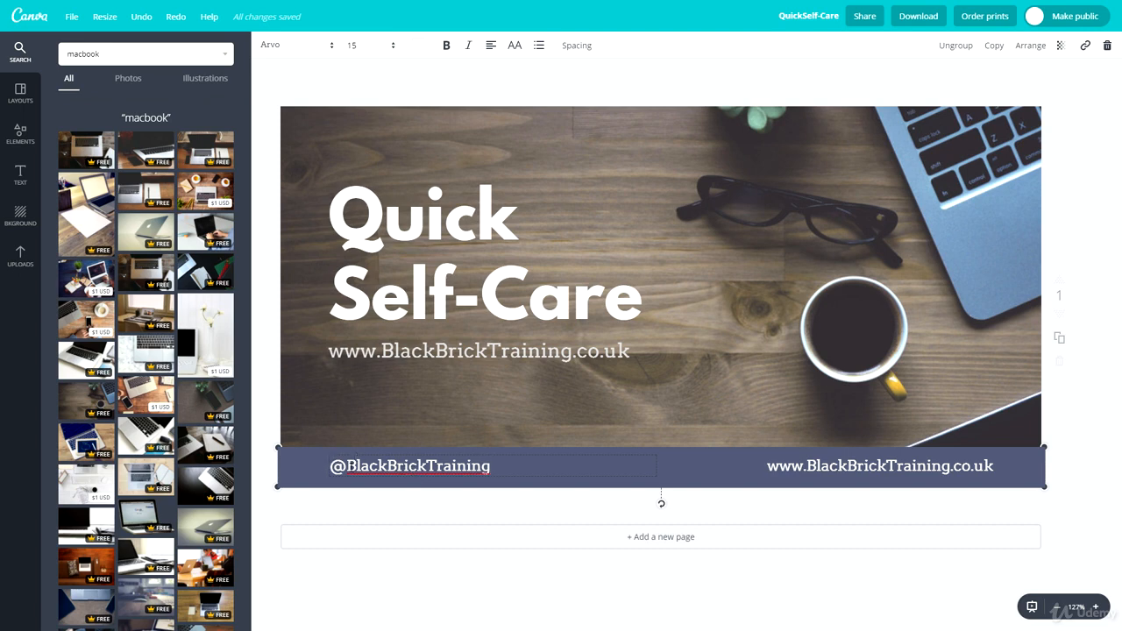
pyautogui.click(384, 411)
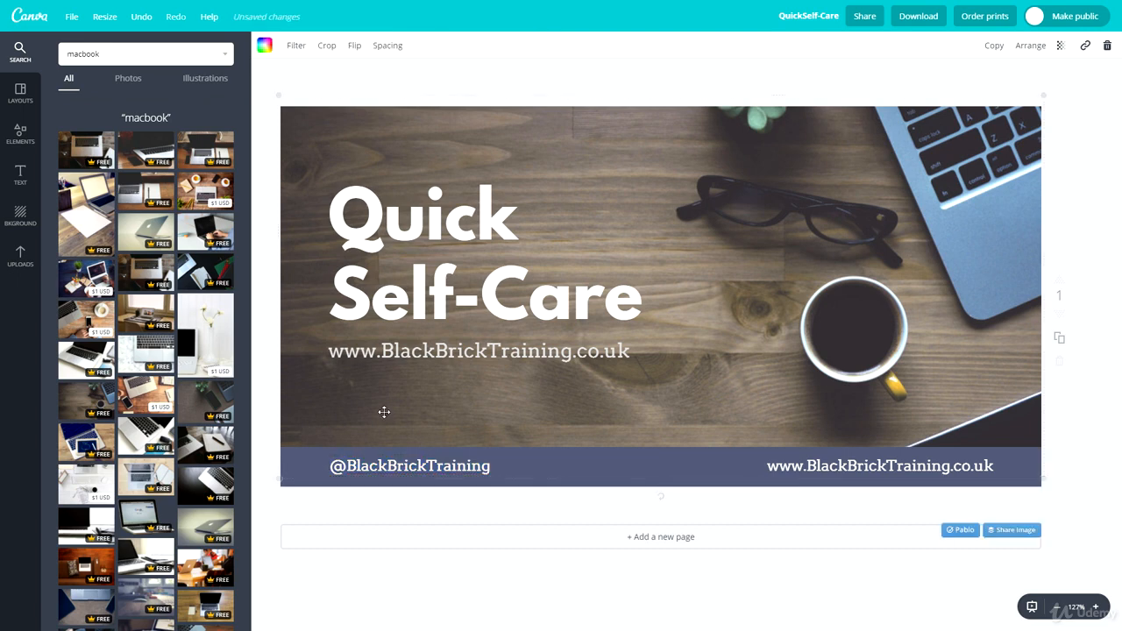
pyautogui.click(389, 469)
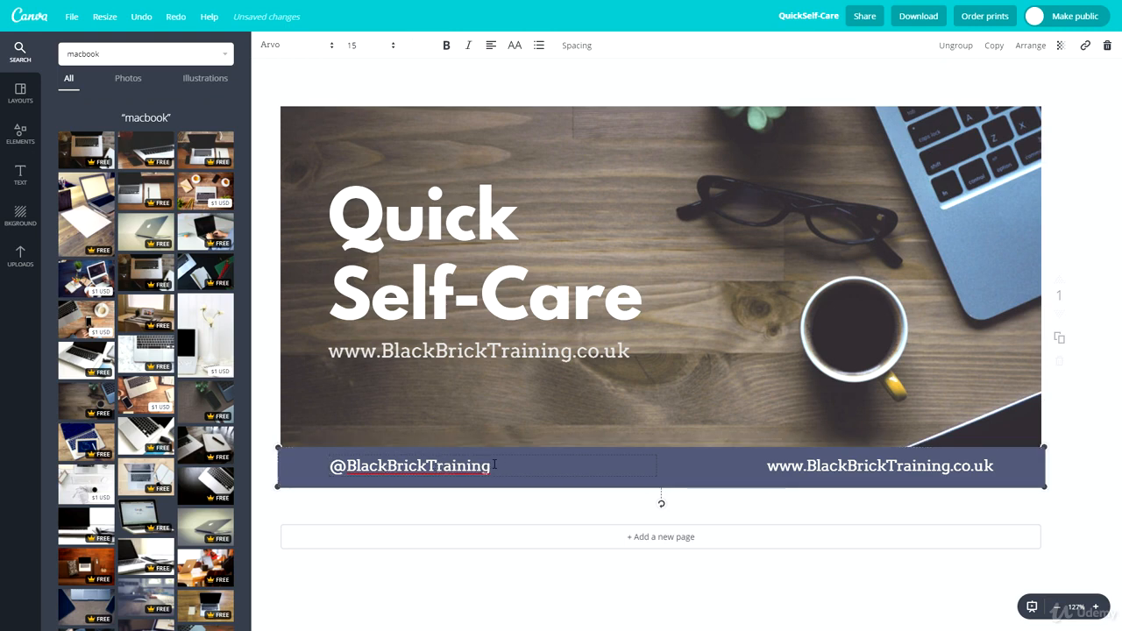
pyautogui.moveTo(494, 465); pyautogui.dragTo(430, 465)
pyautogui.click(431, 470)
pyautogui.click(410, 353)
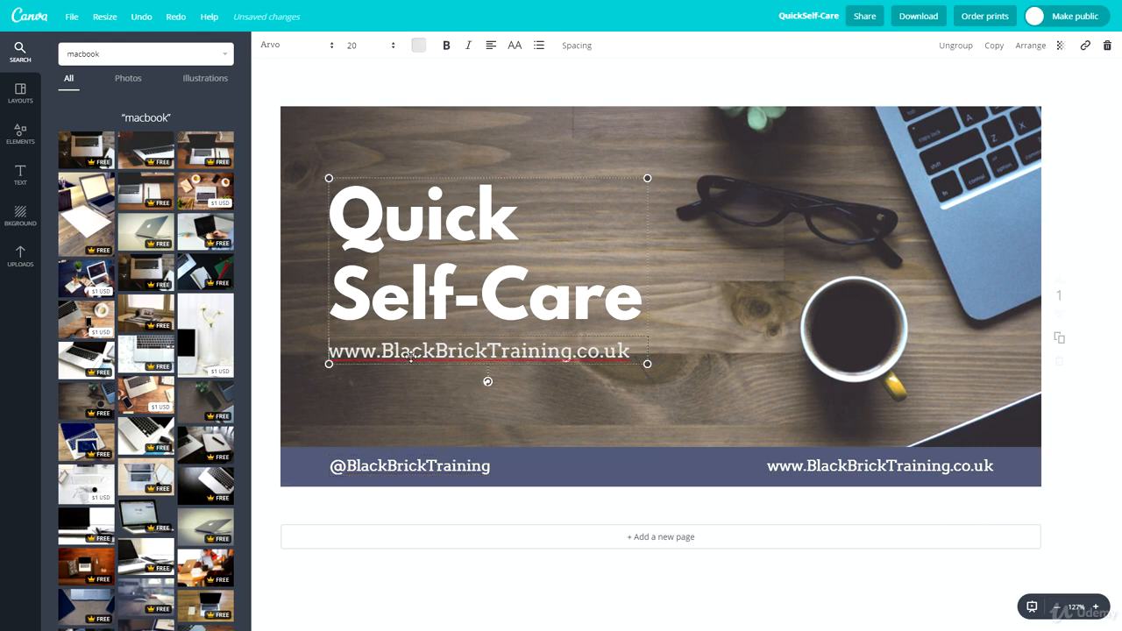
pyautogui.doubleClick(417, 353)
# Step: Replace the Quick Self-Care heading text with "Online Courses"
pyautogui.moveTo(644, 302); pyautogui.dragTo(336, 231)
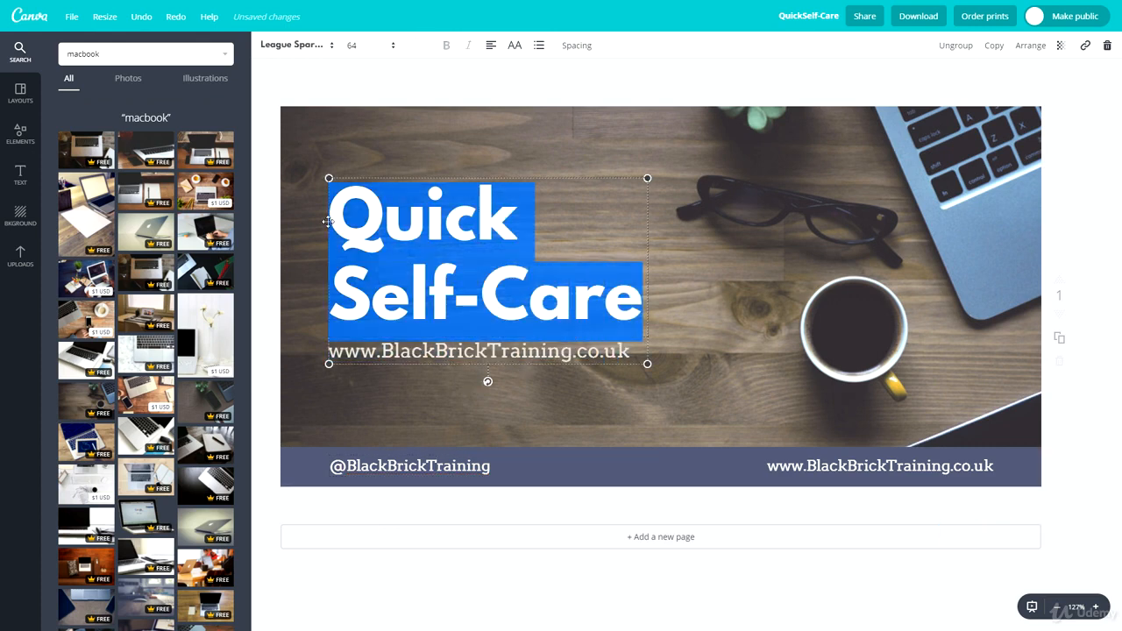
pyautogui.write('Onl')
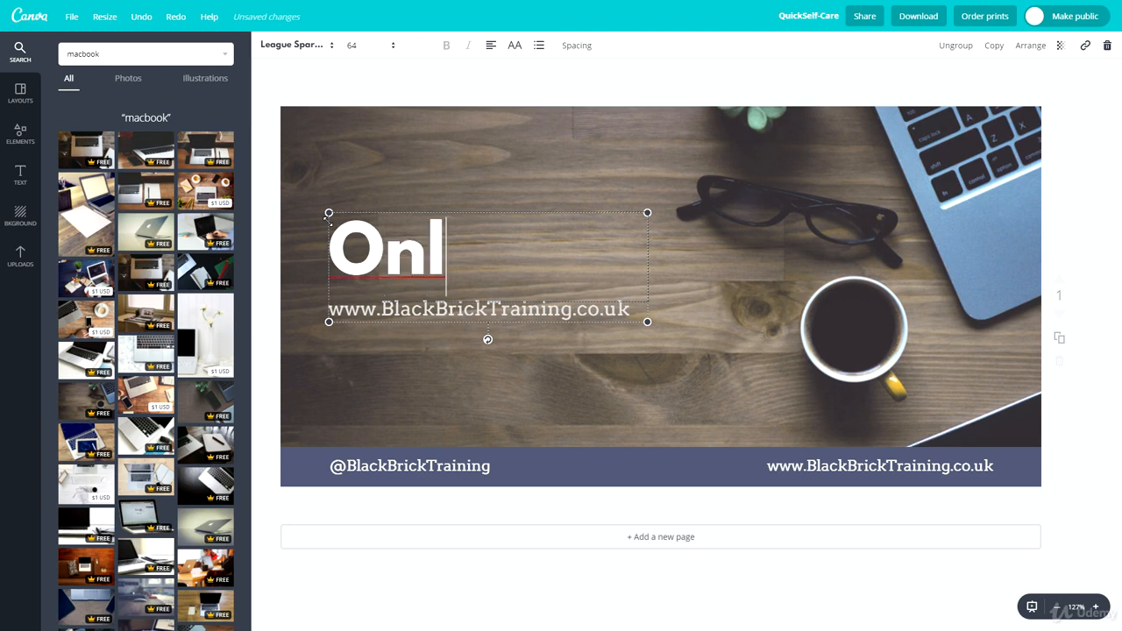
pyautogui.write('ine Courses')
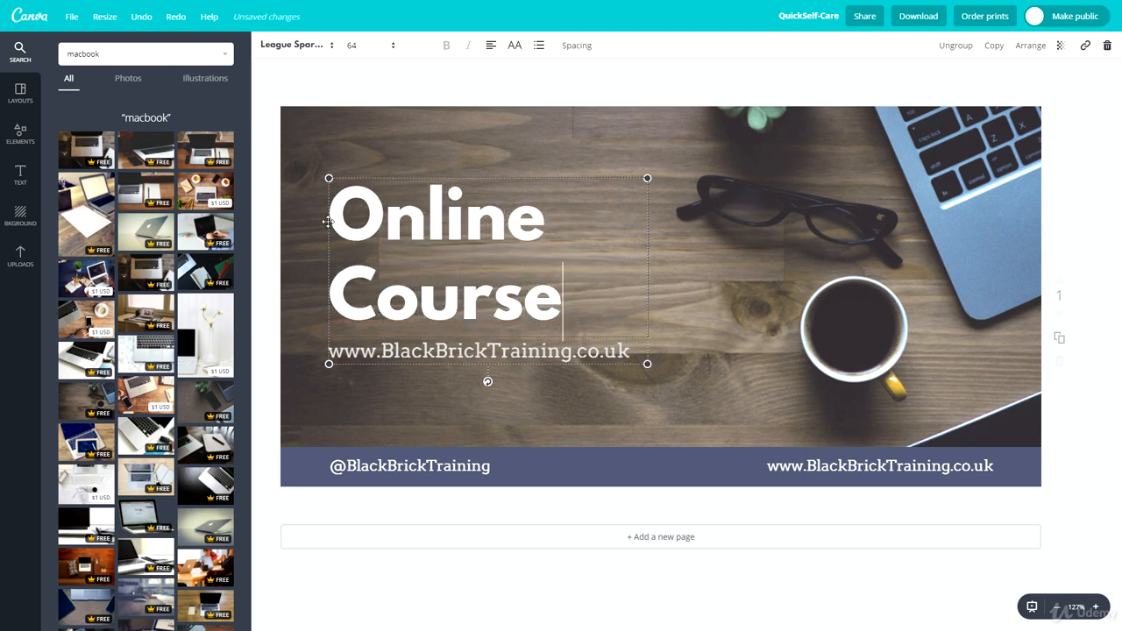
pyautogui.doubleClick(474, 352)
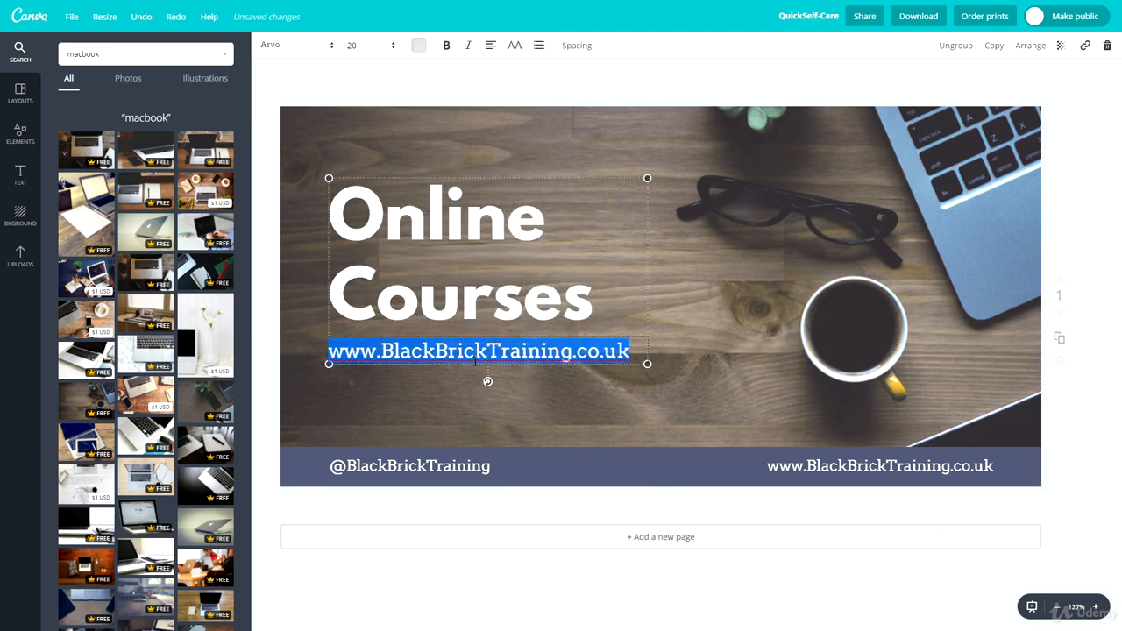
pyautogui.click(573, 383)
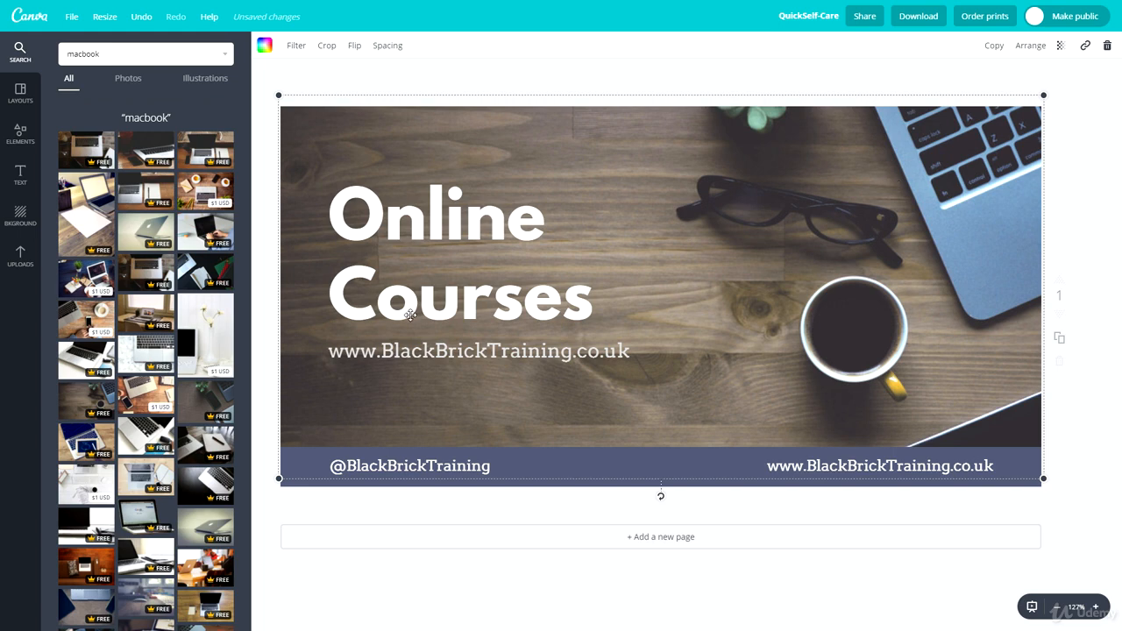
# Step: Reduce the line height of the "Online Courses" heading slightly so its two lines sit closer together
pyautogui.click(501, 235)
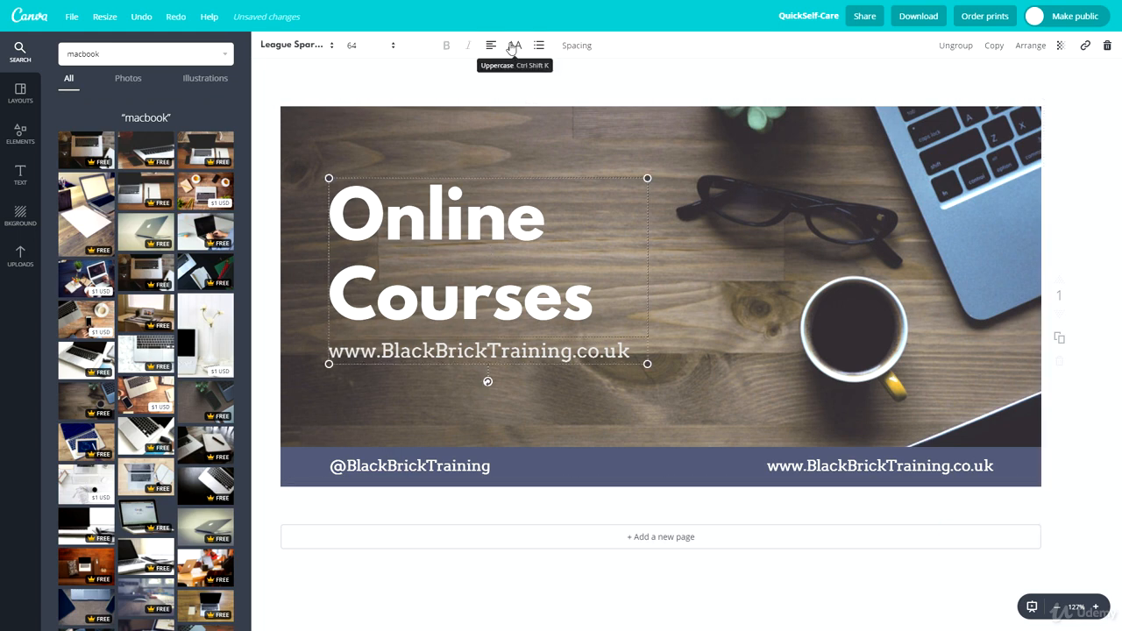
pyautogui.click(575, 45)
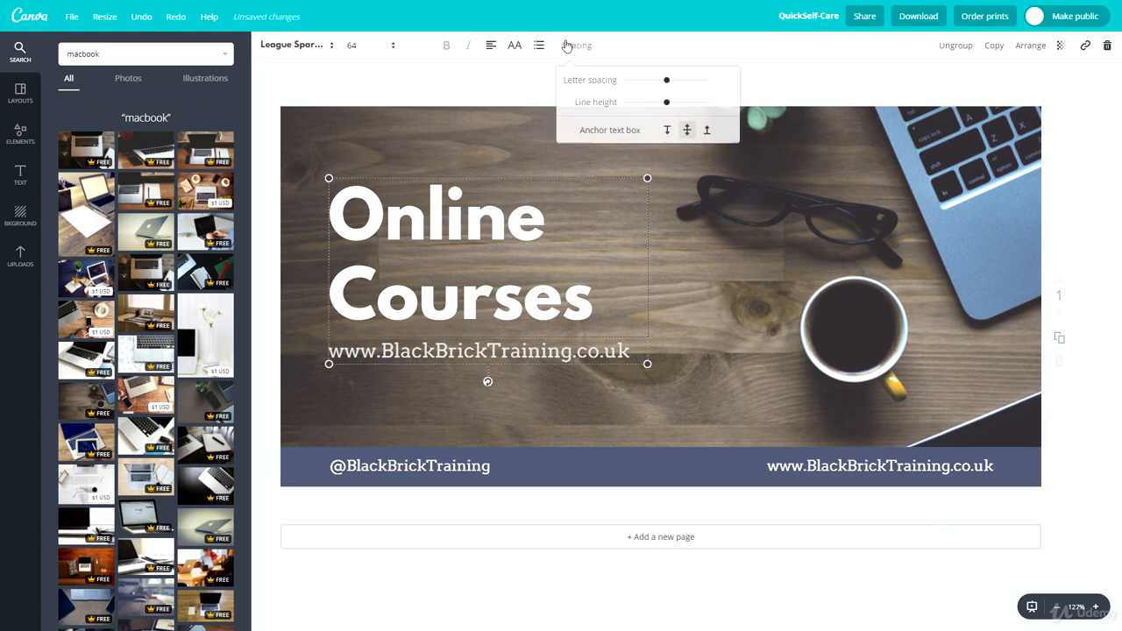
pyautogui.moveTo(656, 105); pyautogui.dragTo(646, 112)
pyautogui.click(747, 208)
pyautogui.click(399, 287)
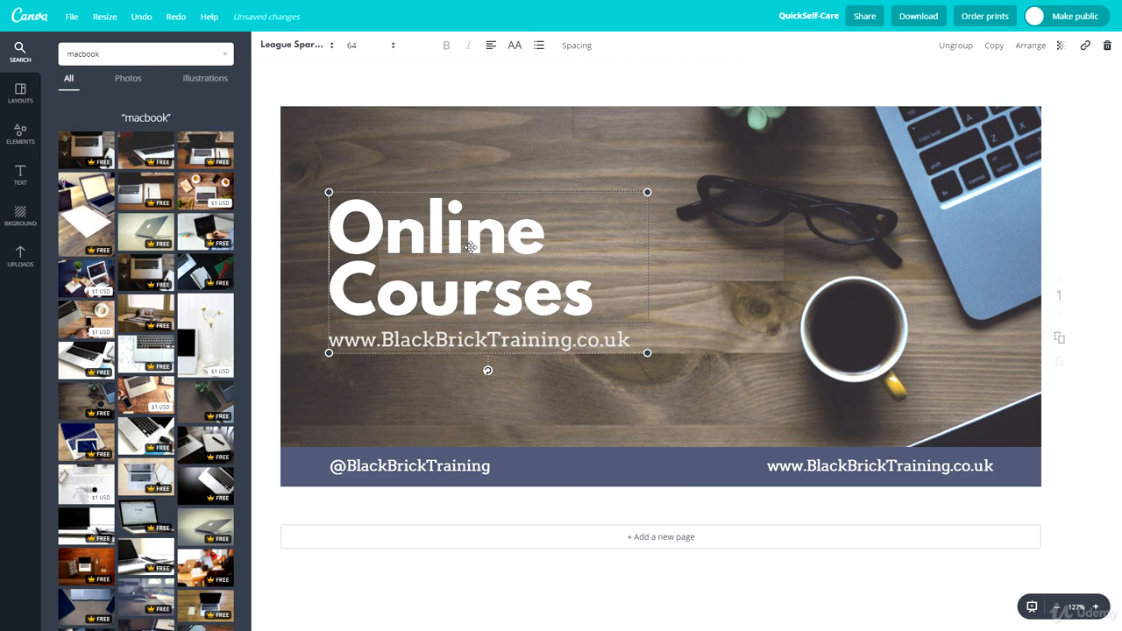
# Step: Try font size 24 on the web address under the heading and settle on 21
pyautogui.click(368, 342)
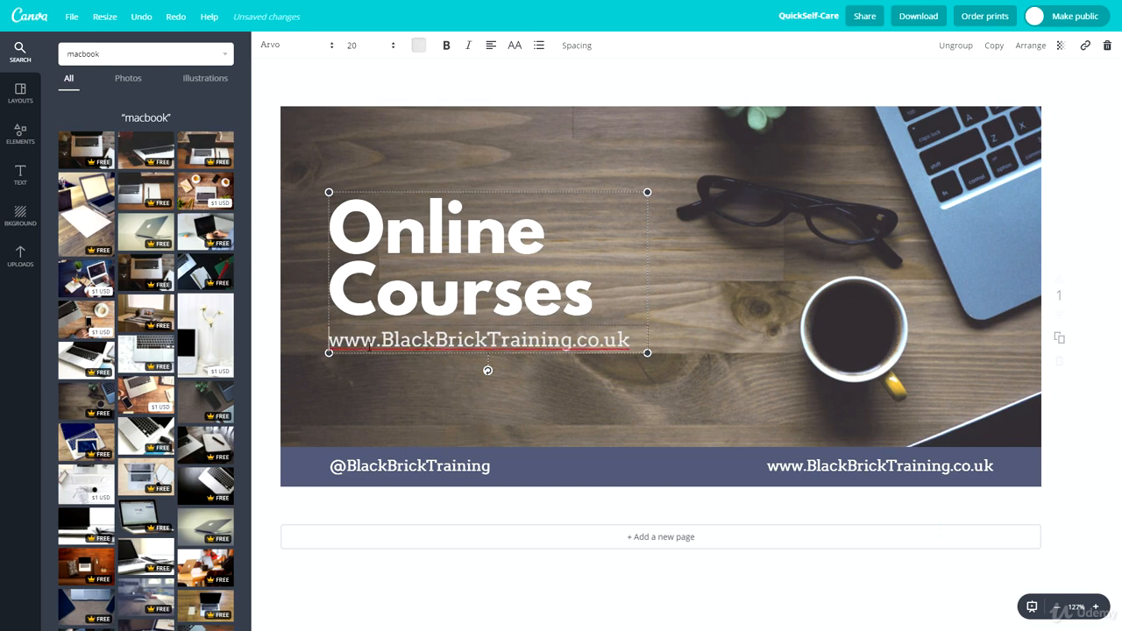
pyautogui.click(391, 46)
pyautogui.click(354, 215)
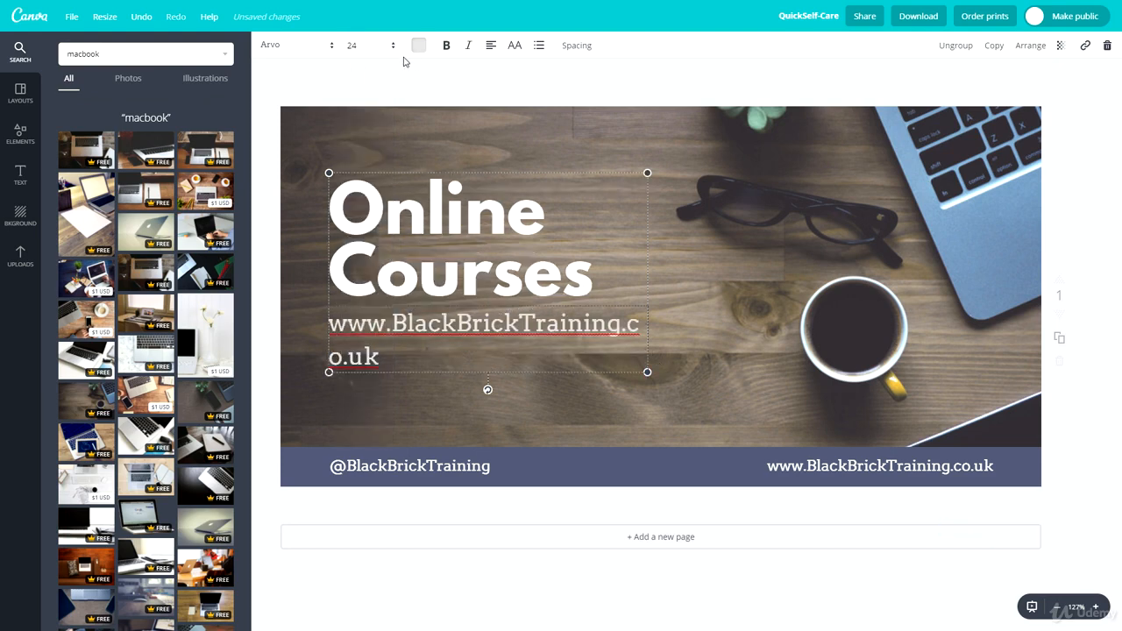
pyautogui.click(361, 49)
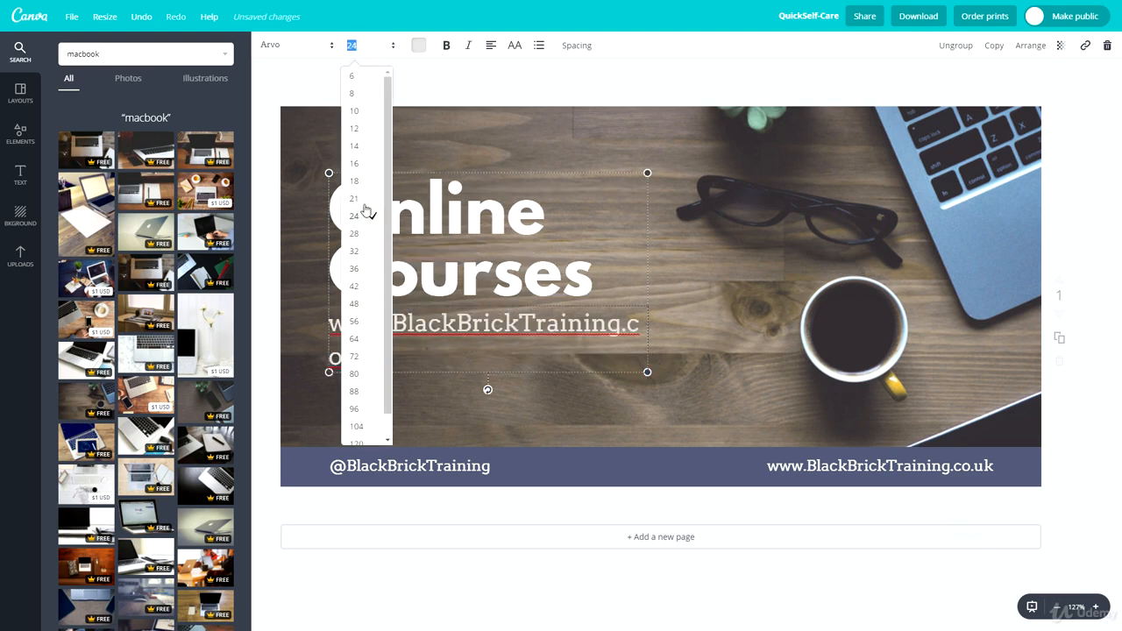
pyautogui.click(366, 199)
# Step: Set the font size of the "Online Courses" heading to 72
pyautogui.click(422, 268)
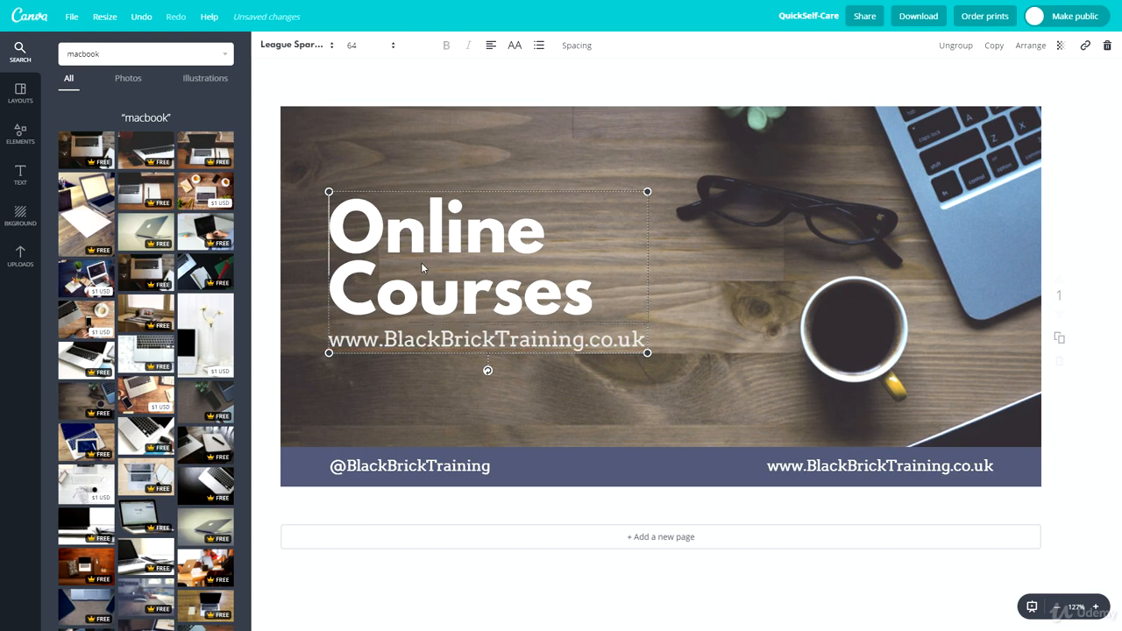
pyautogui.click(377, 51)
pyautogui.click(368, 341)
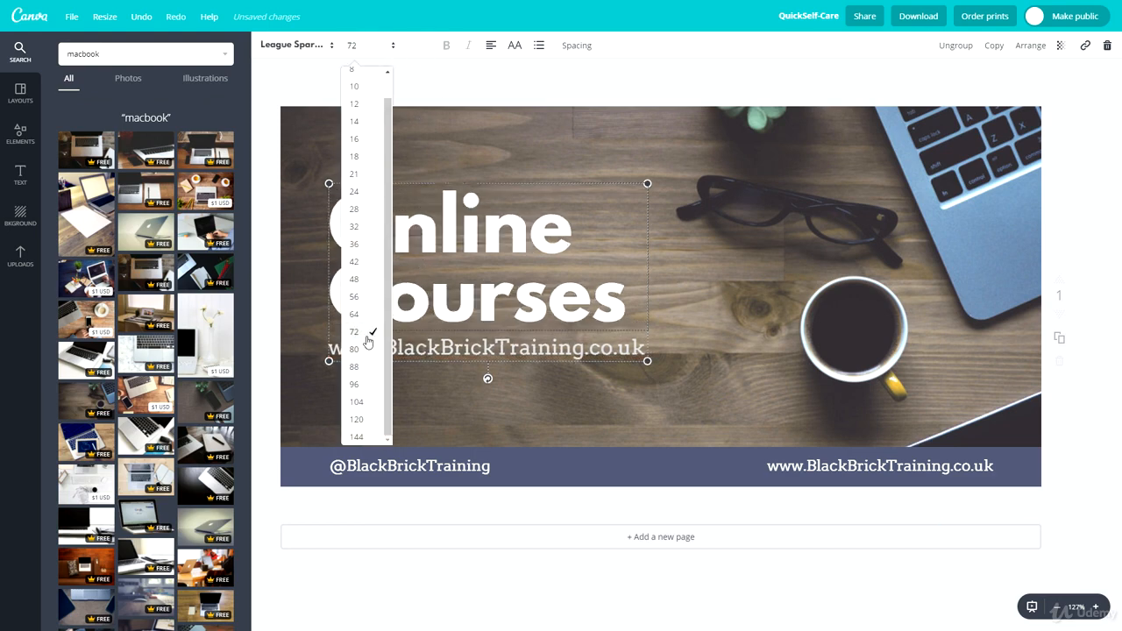
pyautogui.click(784, 323)
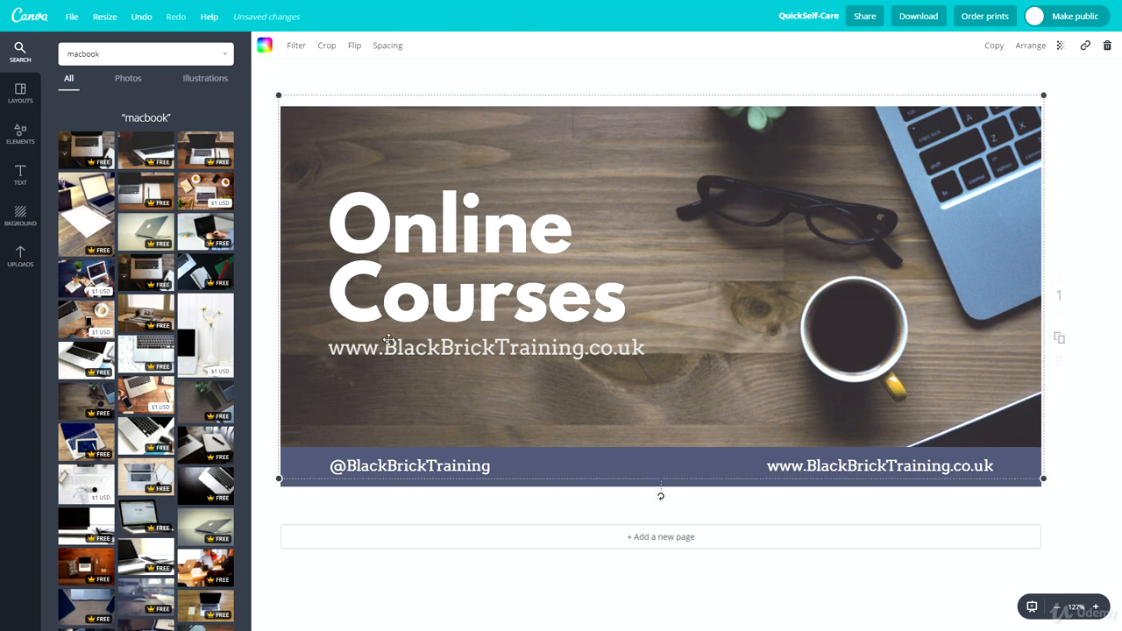
# Step: Replace the web address under the heading with the filler text "fbrbnrtn"
pyautogui.doubleClick(509, 347)
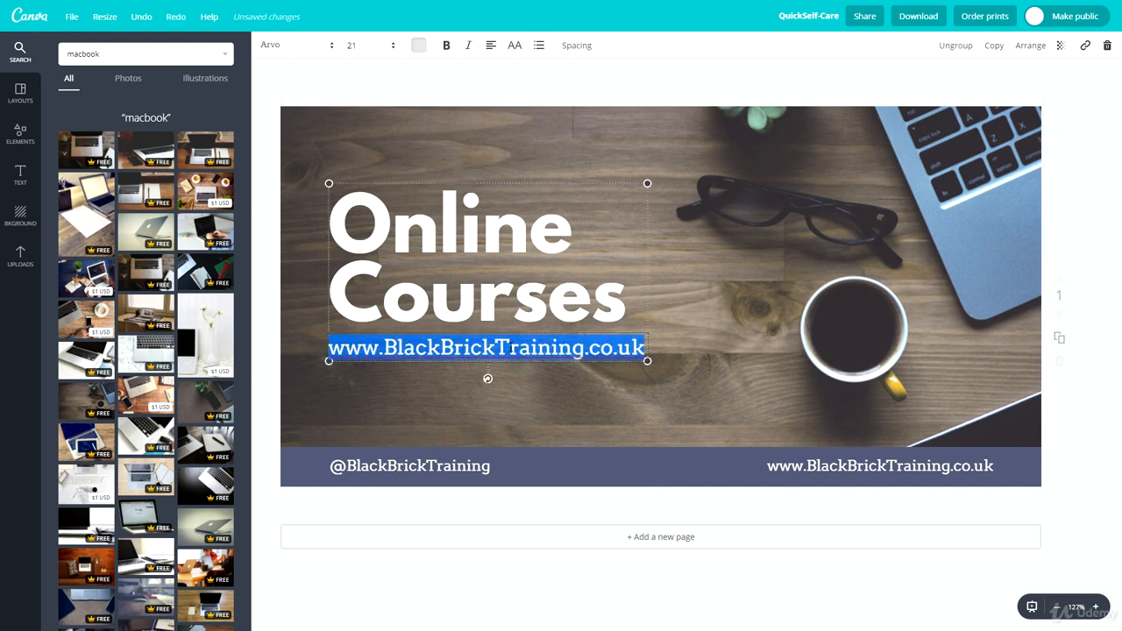
pyautogui.press('BackSpace')
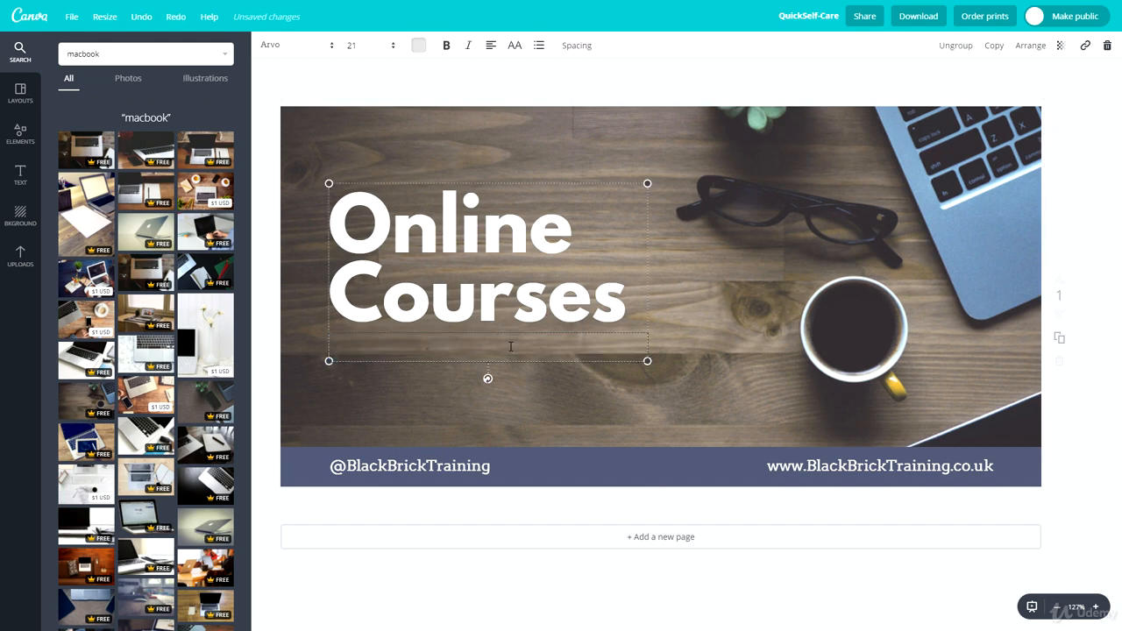
pyautogui.write('fbrbnrtn')
pyautogui.click(497, 391)
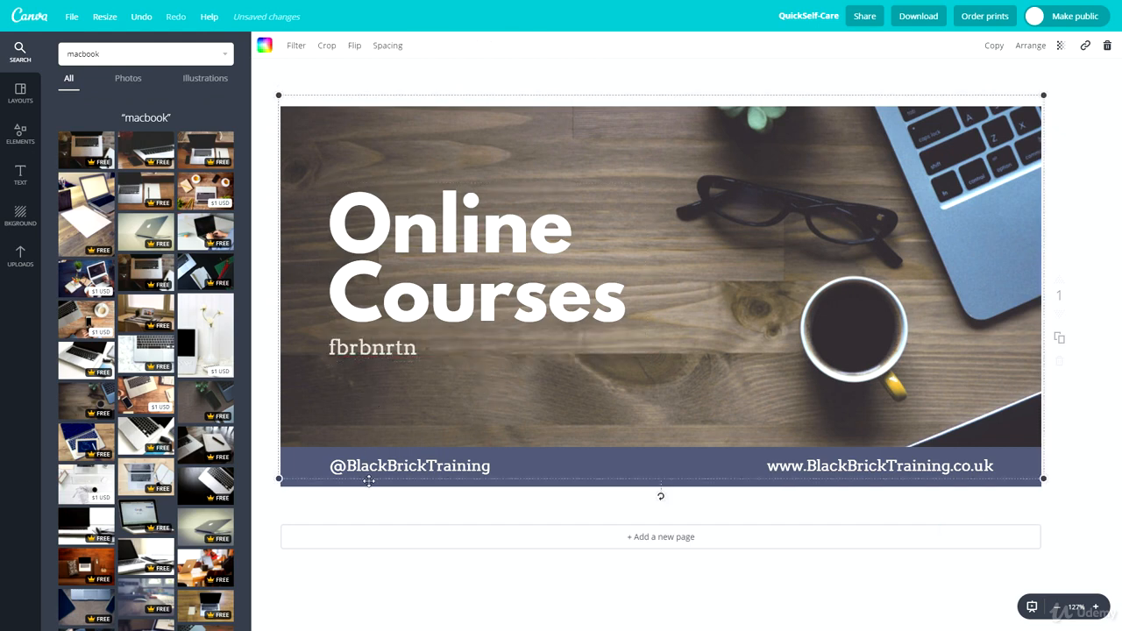
pyautogui.click(408, 465)
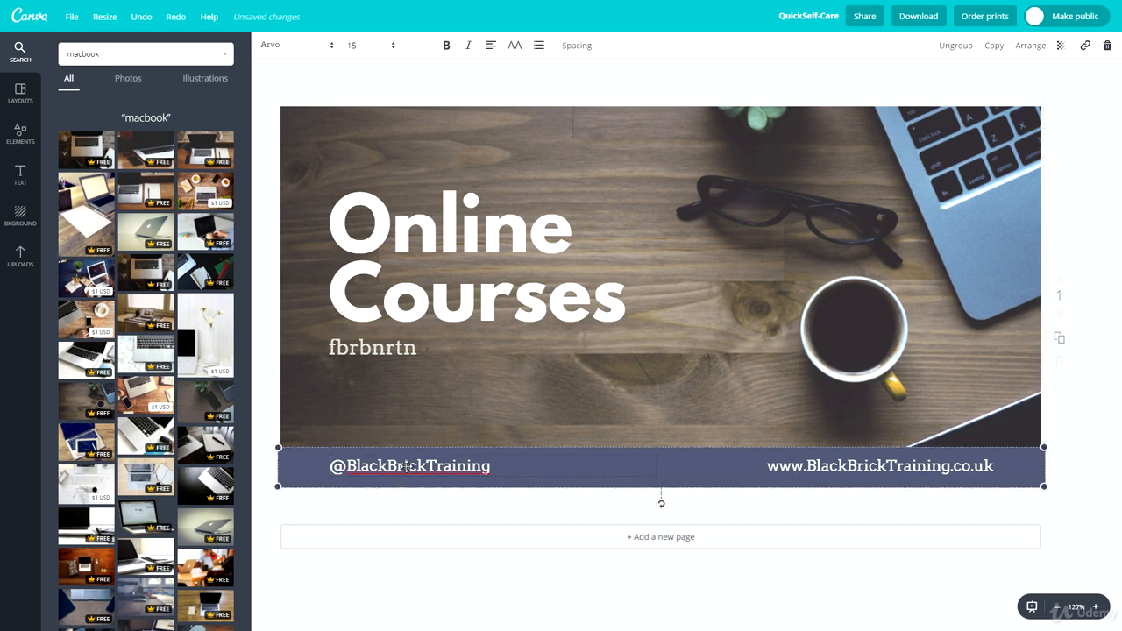
pyautogui.click(408, 466)
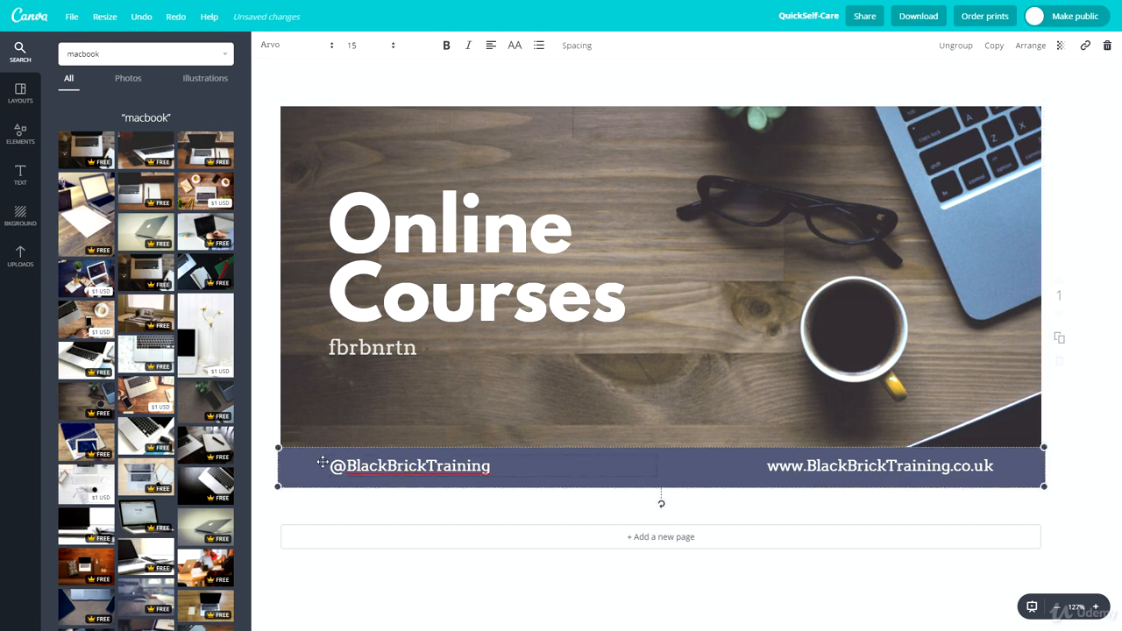
pyautogui.doubleClick(367, 460)
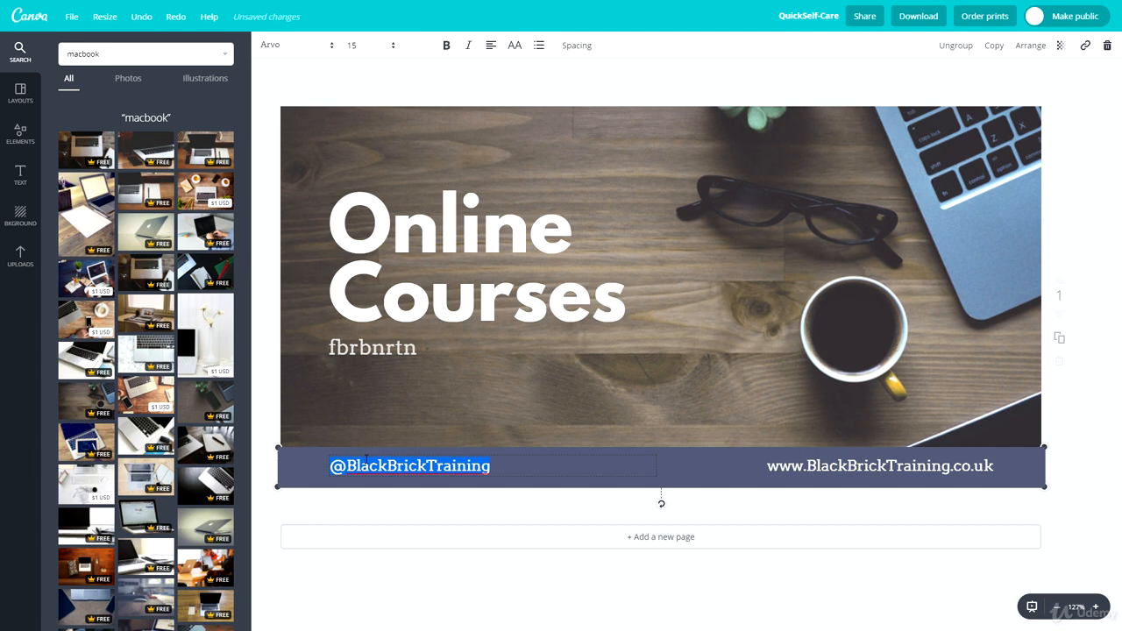
pyautogui.write('Use The Code')
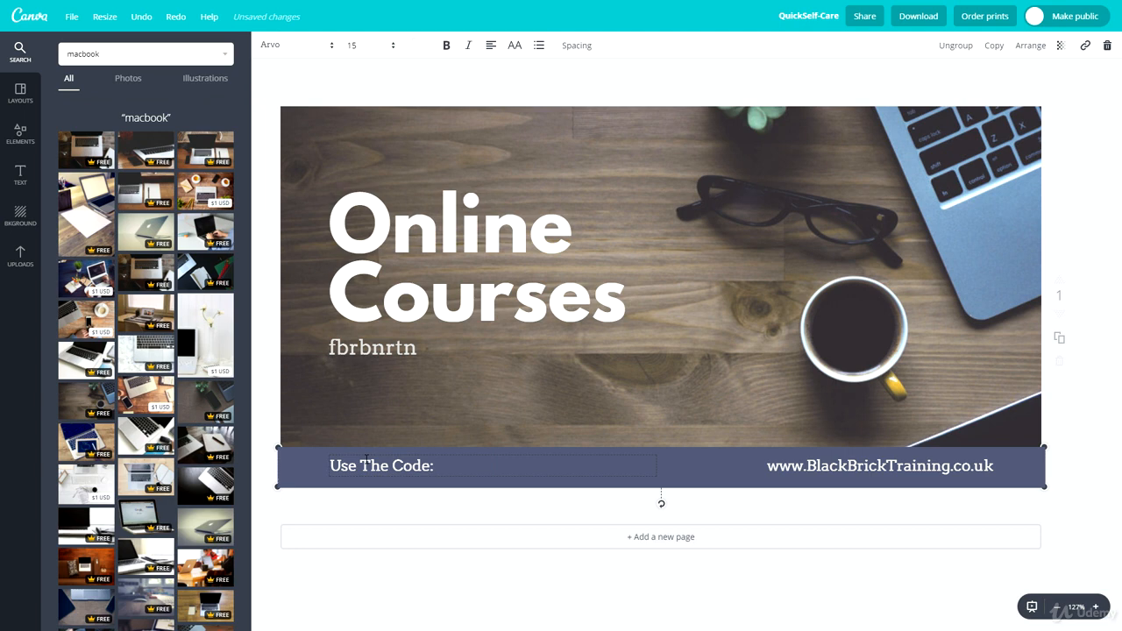
pyautogui.write(": 'BLACKBRICK'")
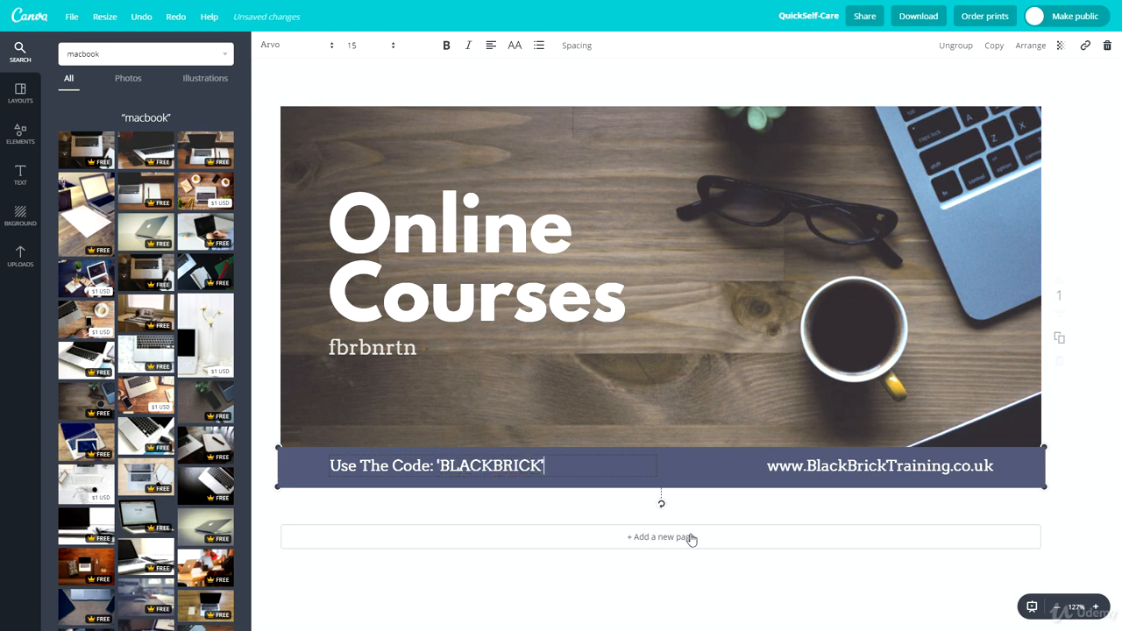
pyautogui.click(614, 406)
# Step: Replace the filler text under the heading with "GET ANY COURSE FOR JUST $10!"
pyautogui.click(431, 328)
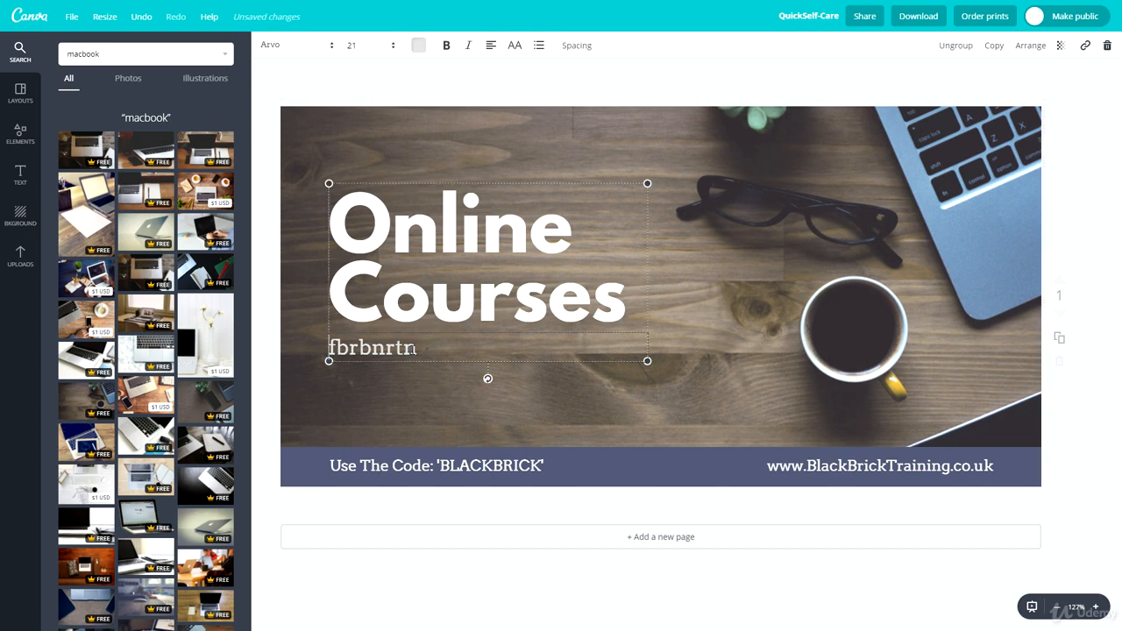
pyautogui.doubleClick(412, 348)
pyautogui.press('BackSpace')
pyautogui.write('ge')
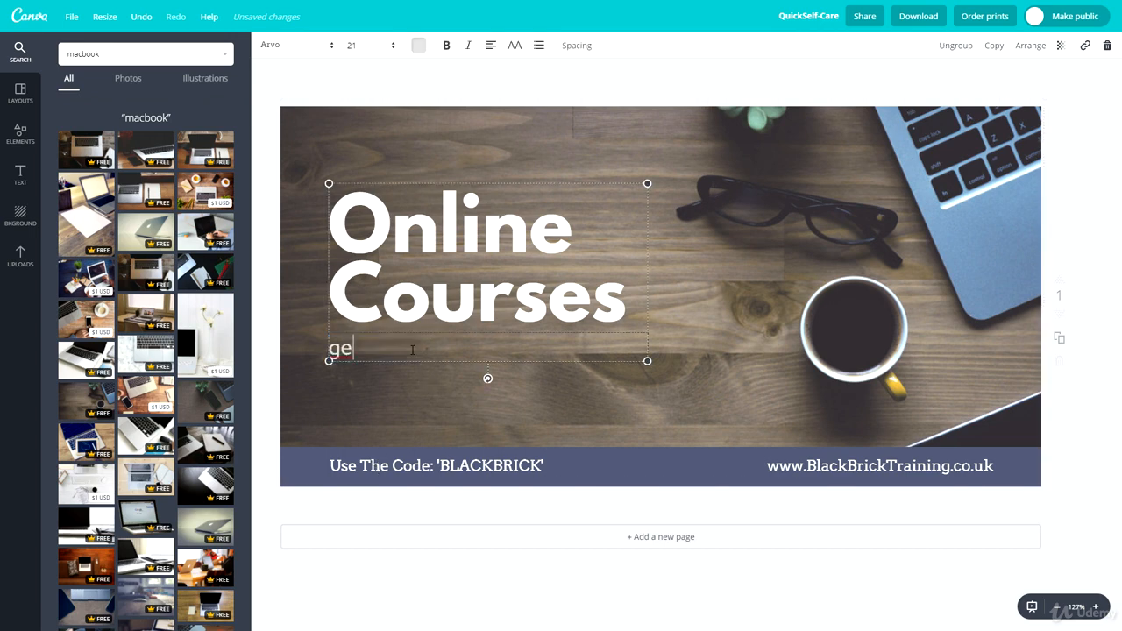
pyautogui.press('BackSpace')
pyautogui.press('BackSpace')
pyautogui.write('GET ANY COU')
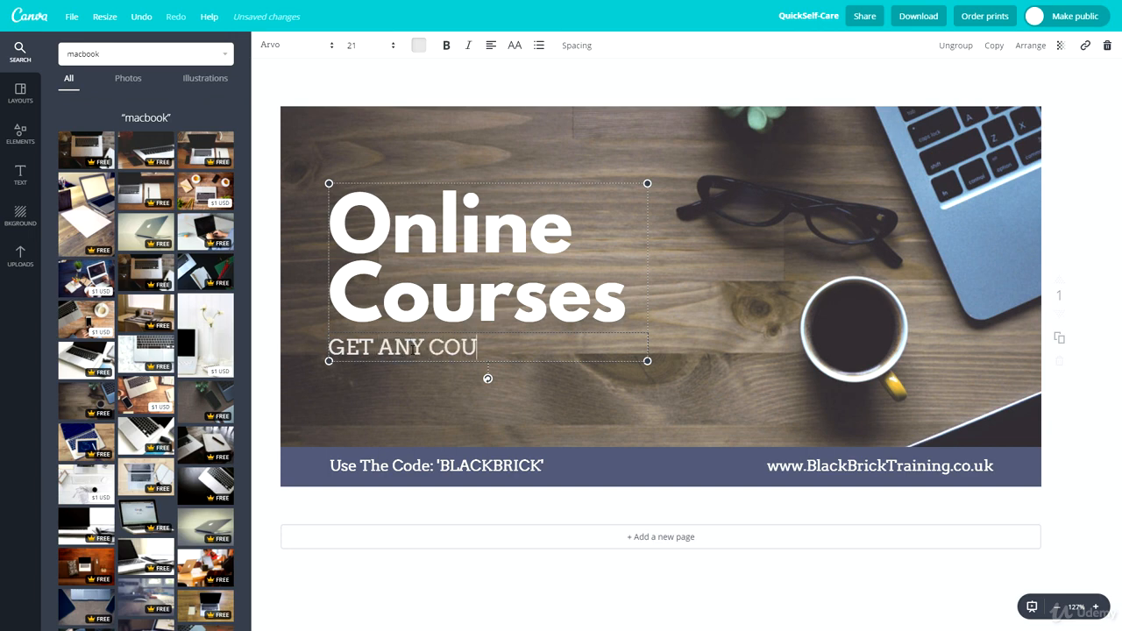
pyautogui.write('RSE FOR JUS')
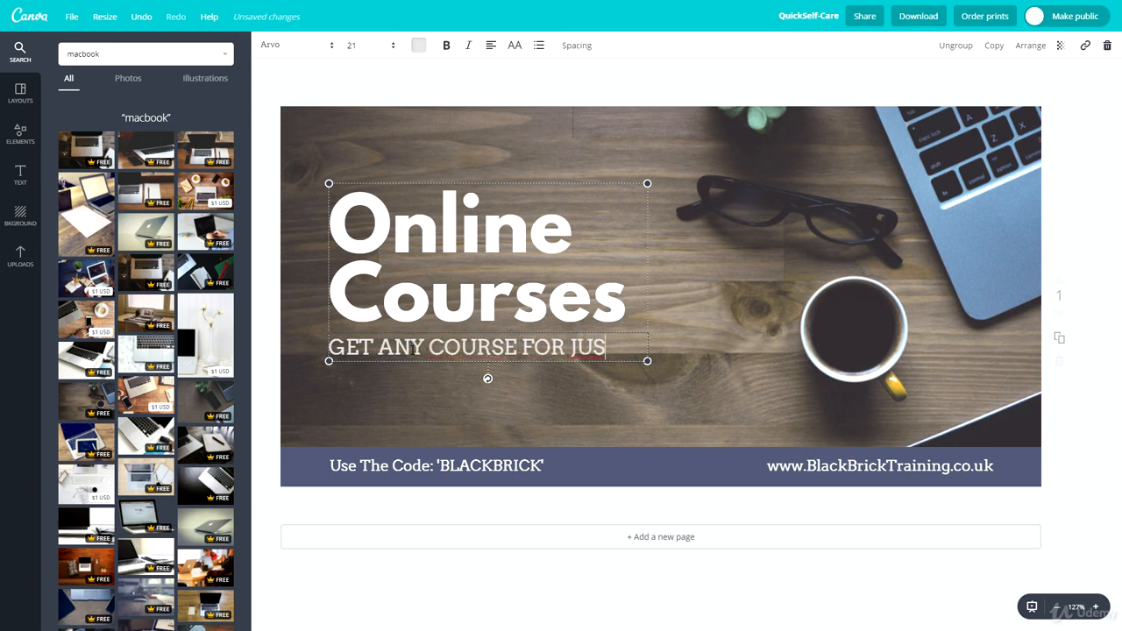
pyautogui.write('T $10!')
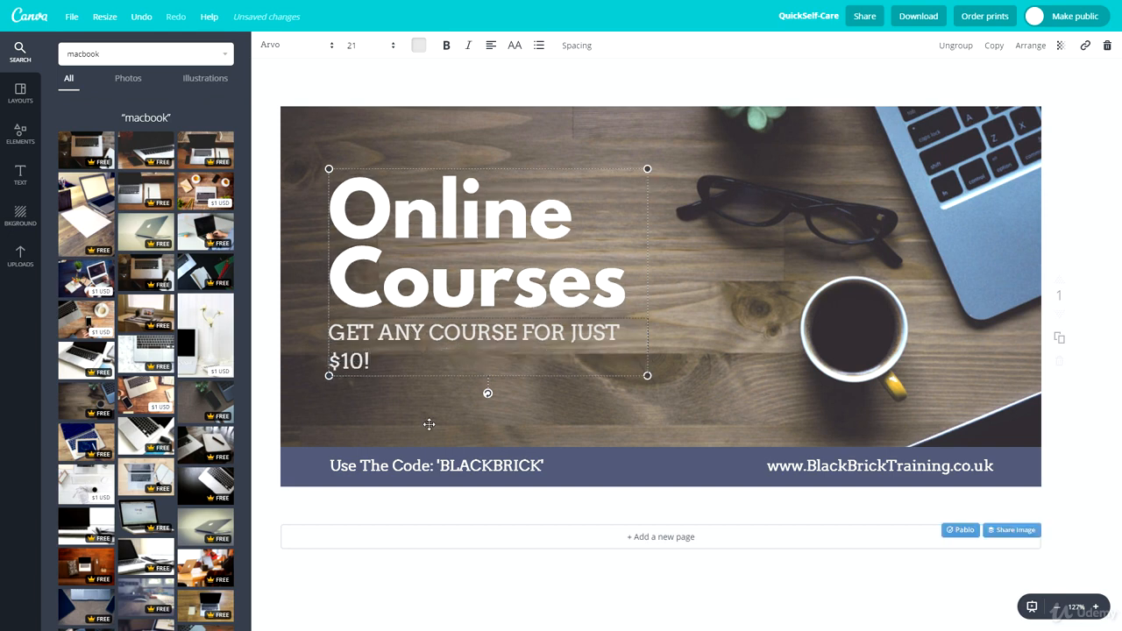
pyautogui.click(383, 395)
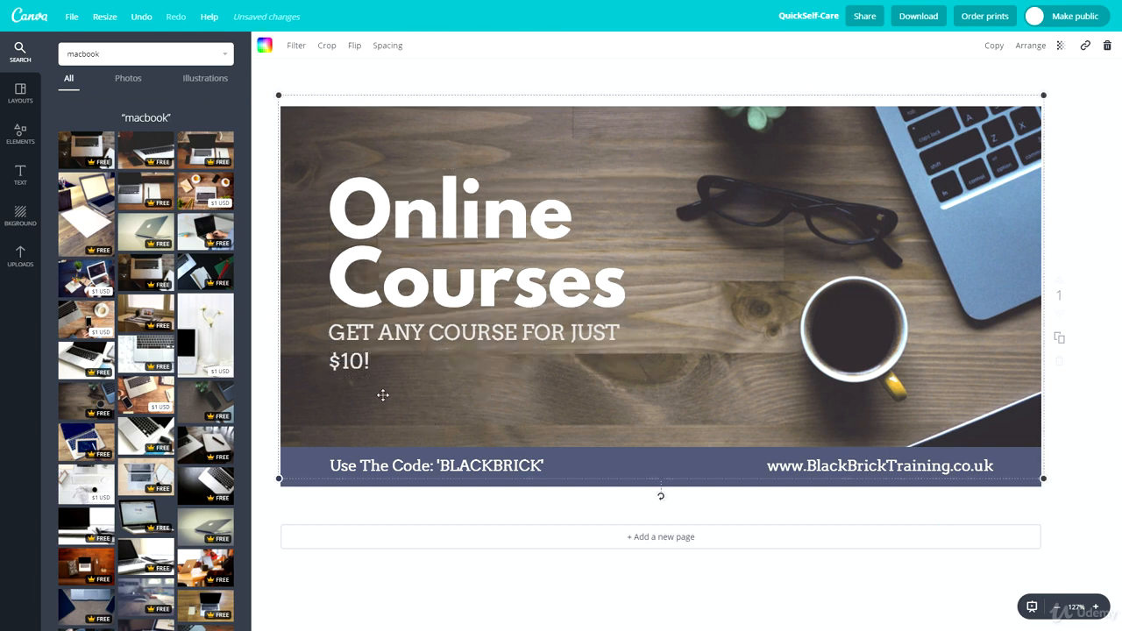
pyautogui.click(417, 504)
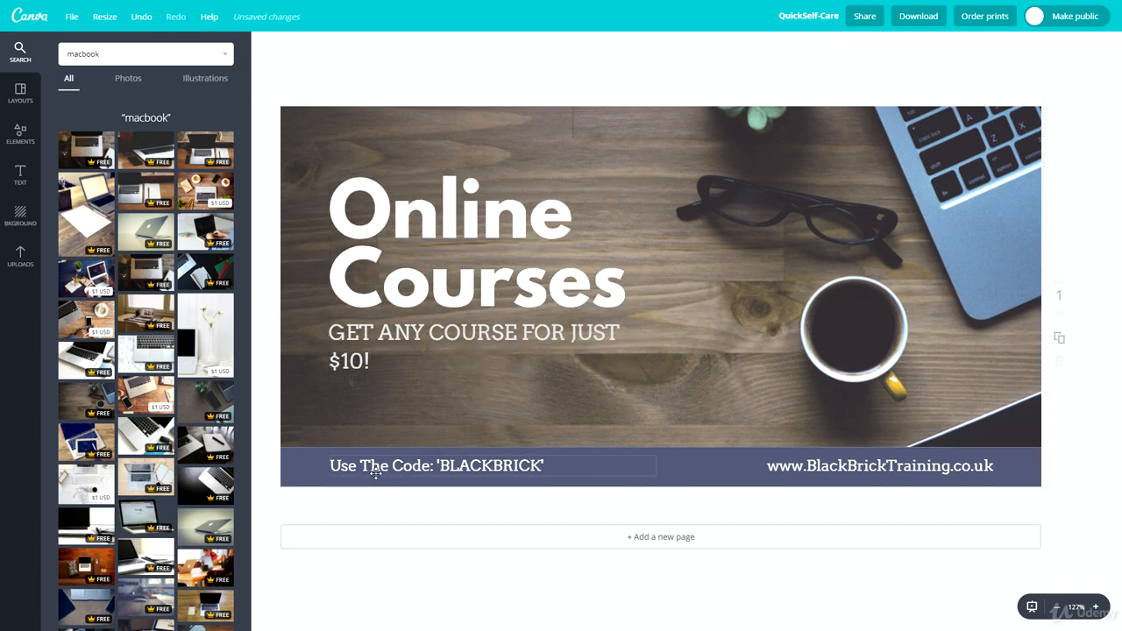
# Step: Insert "SOCIAL MEDIA" before "COURSE" in the offer line under the heading
pyautogui.click(390, 337)
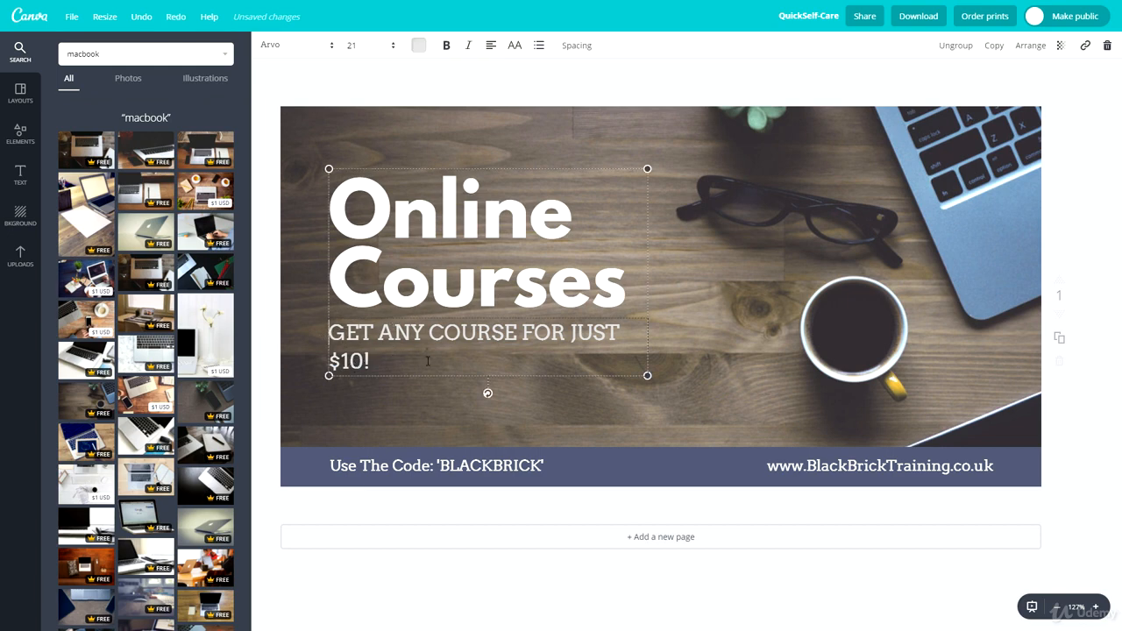
pyautogui.doubleClick(359, 347)
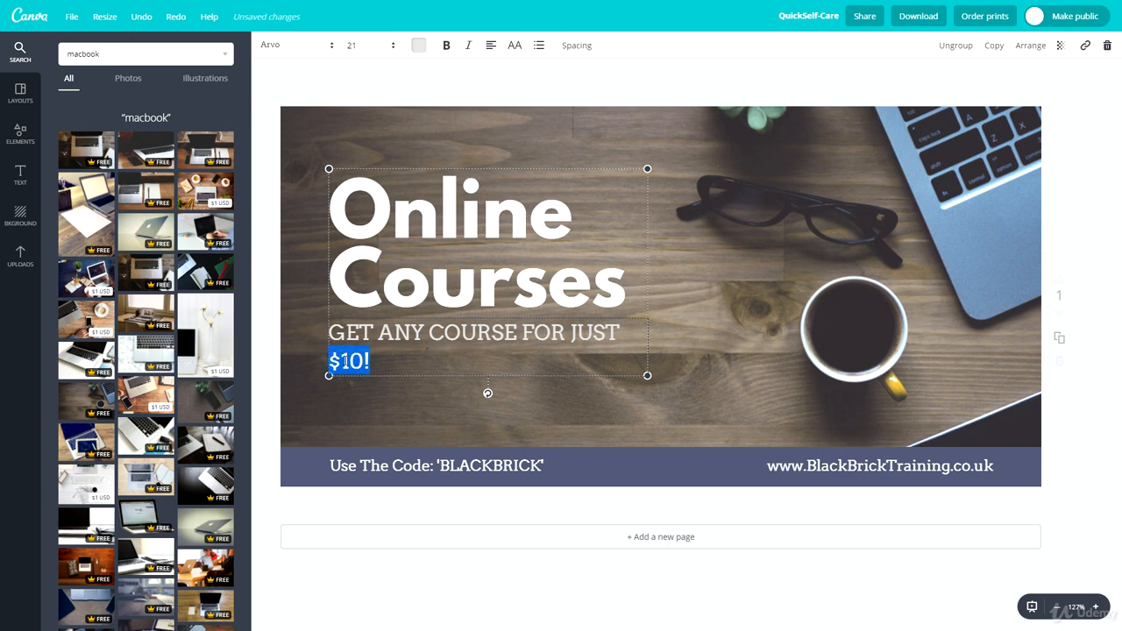
pyautogui.tripleClick(347, 361)
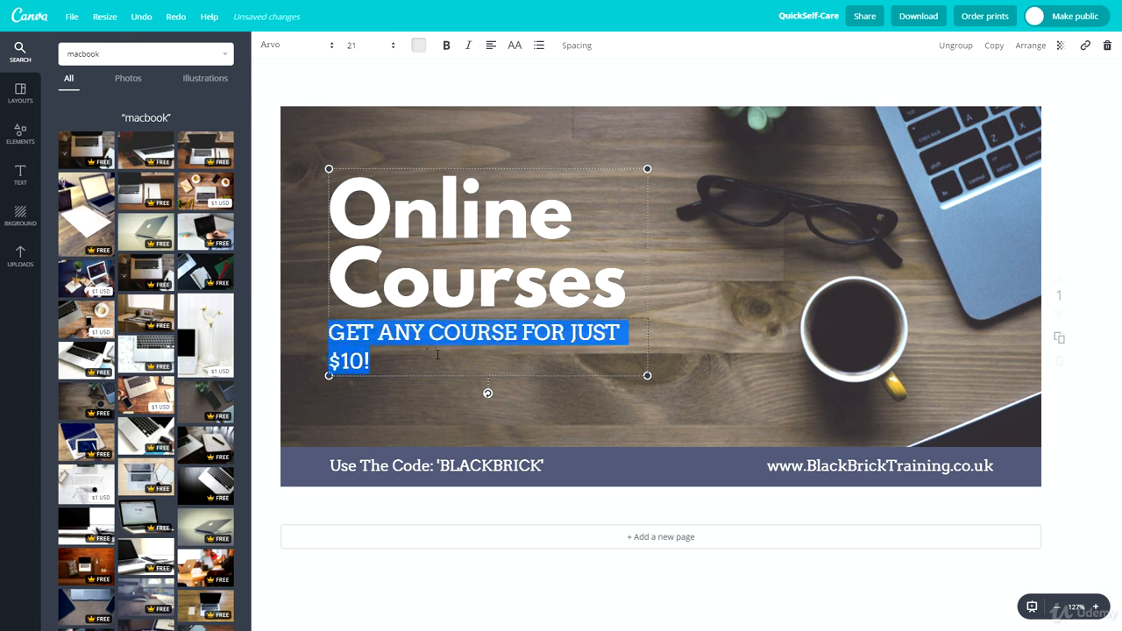
pyautogui.click(380, 364)
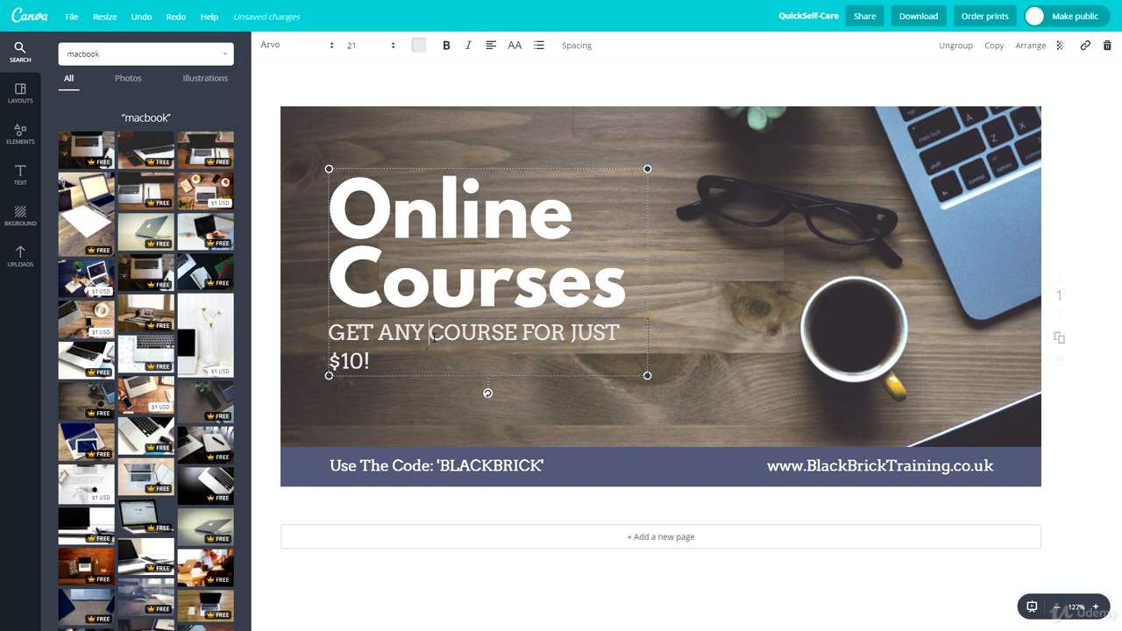
pyautogui.write('SOCIAL MEDIA')
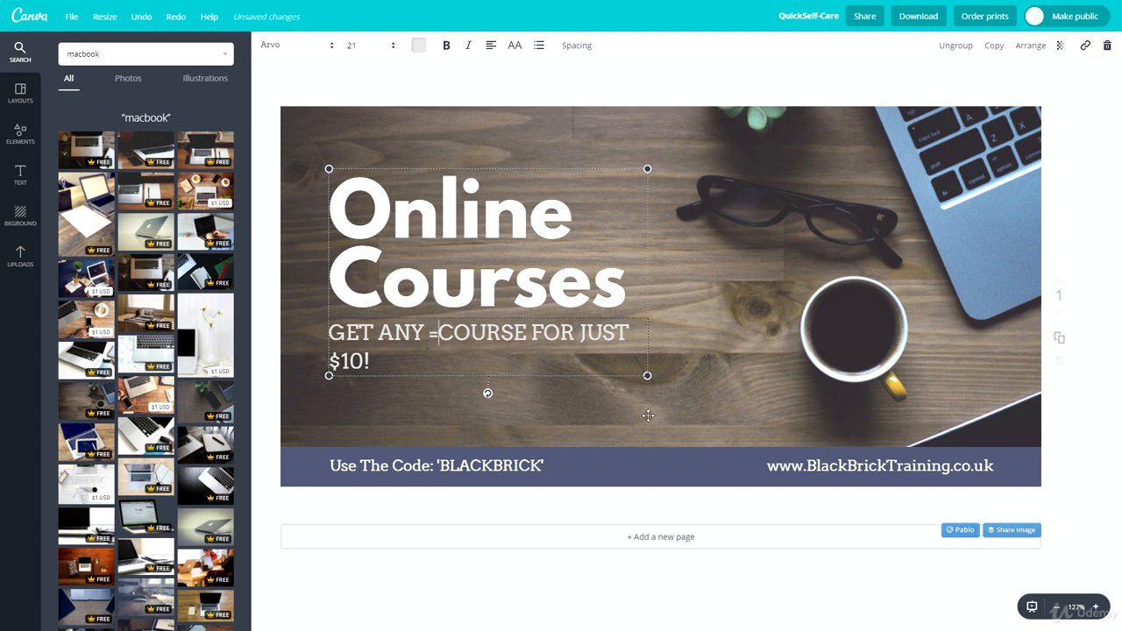
pyautogui.click(373, 415)
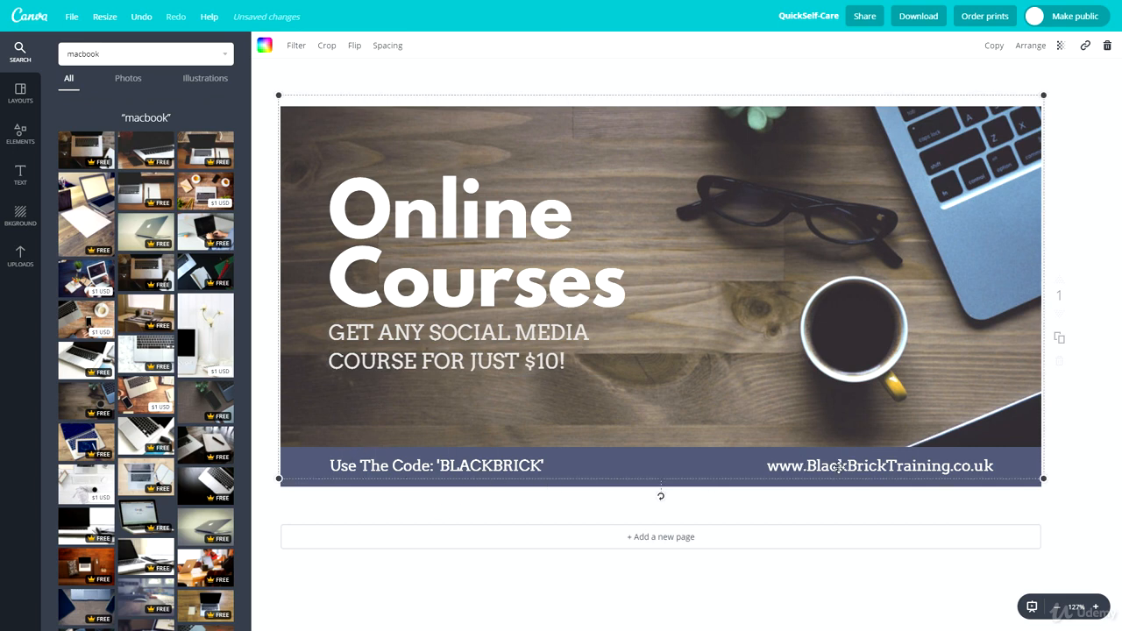
pyautogui.click(822, 509)
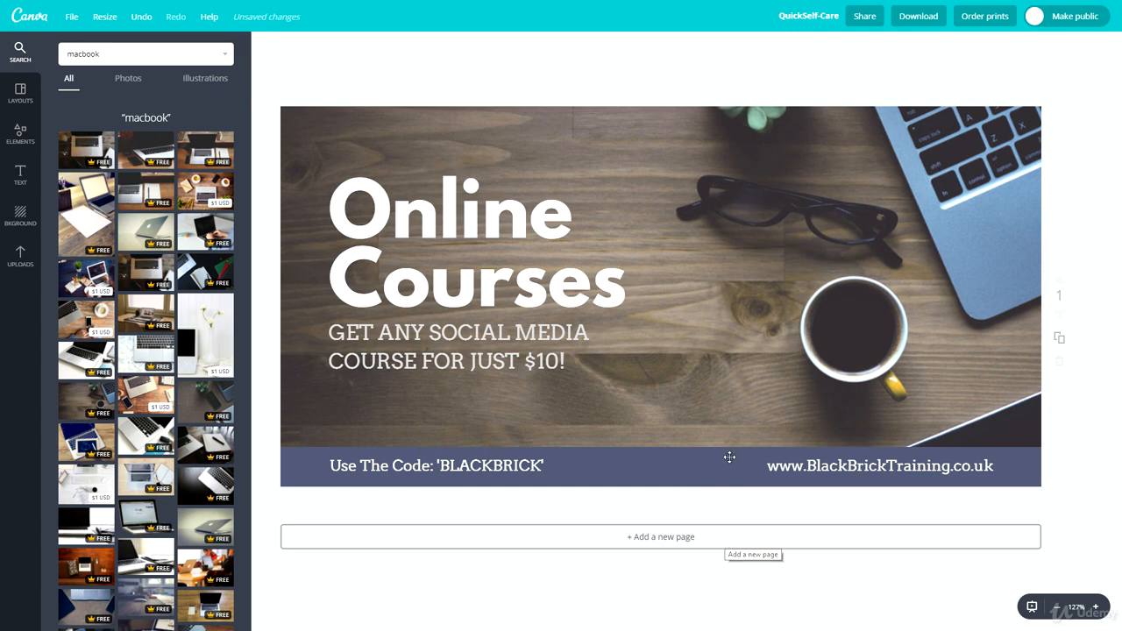
pyautogui.click(452, 217)
pyautogui.click(455, 362)
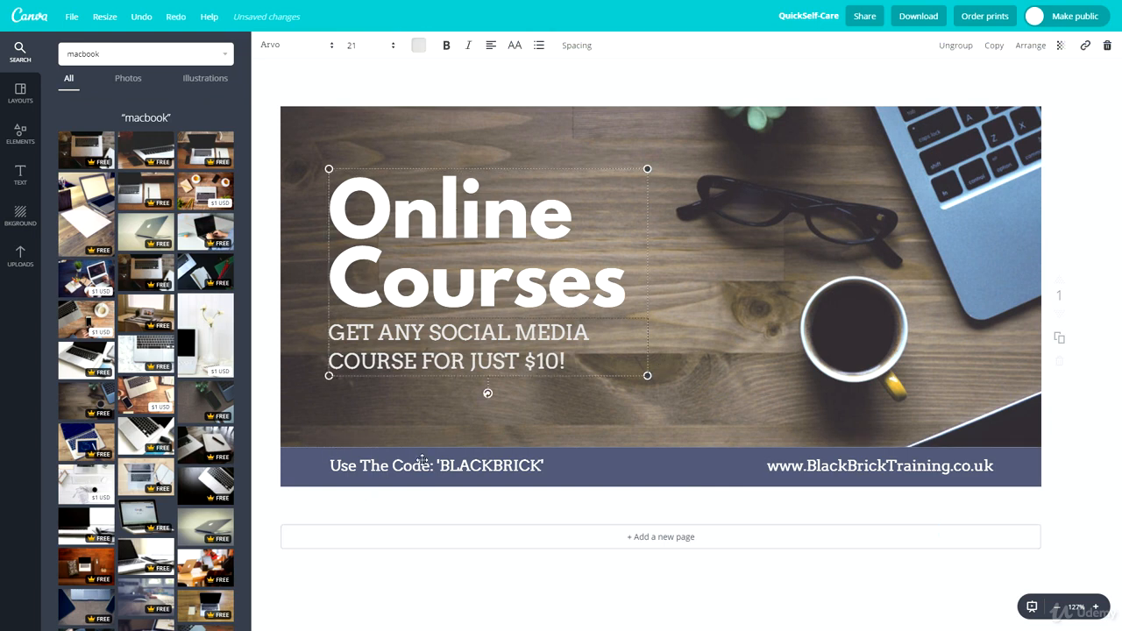
pyautogui.moveTo(839, 465); pyautogui.dragTo(838, 463)
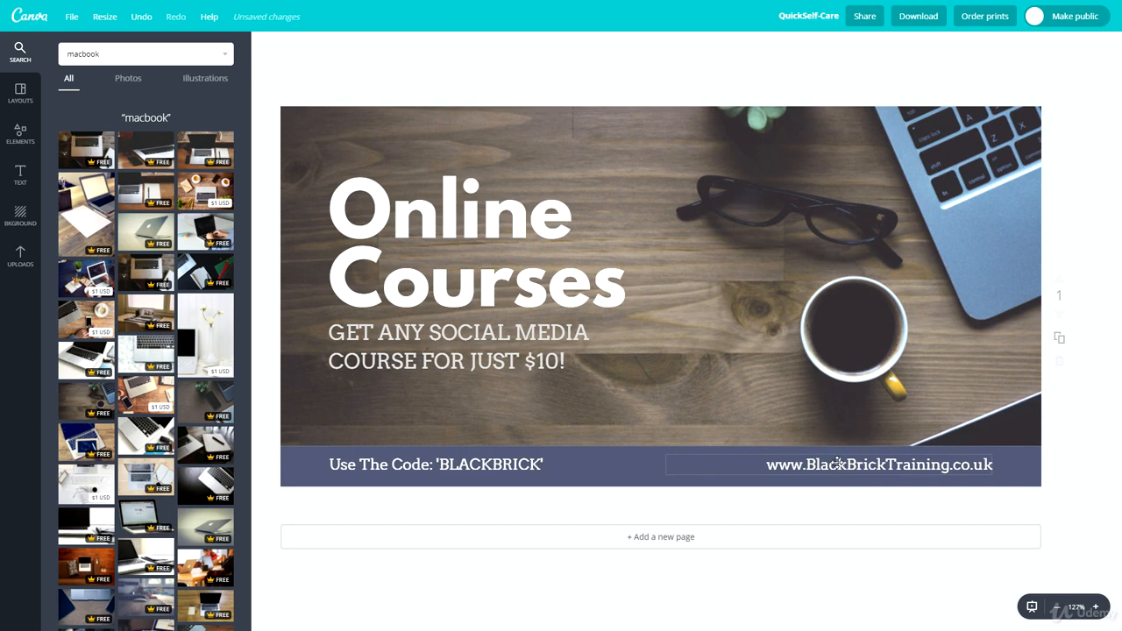
pyautogui.doubleClick(648, 463)
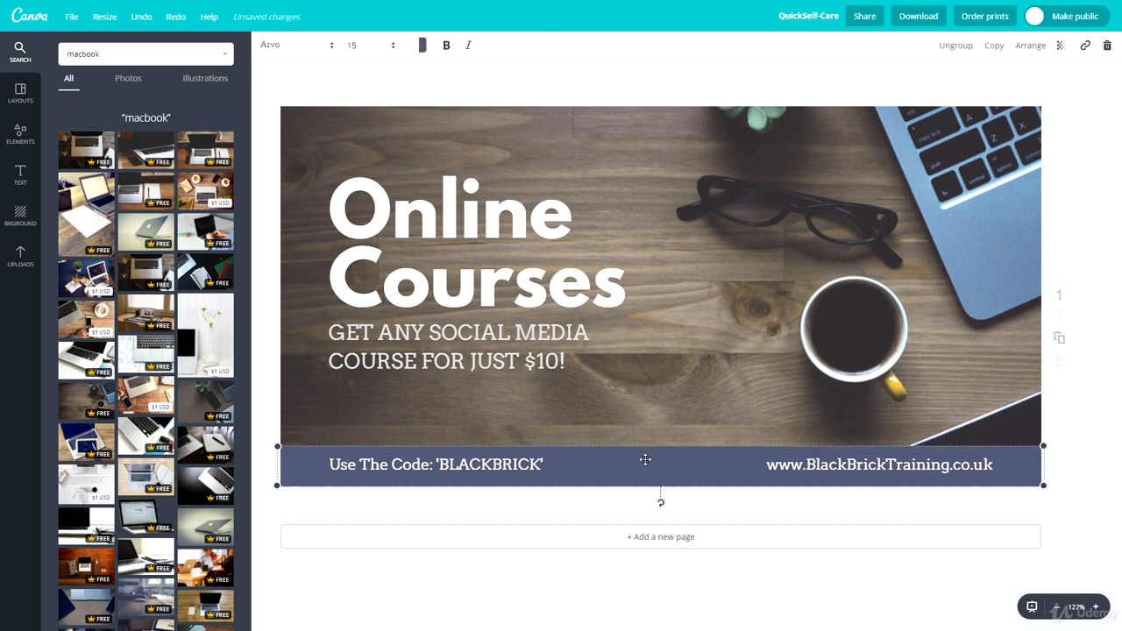
pyautogui.click(675, 362)
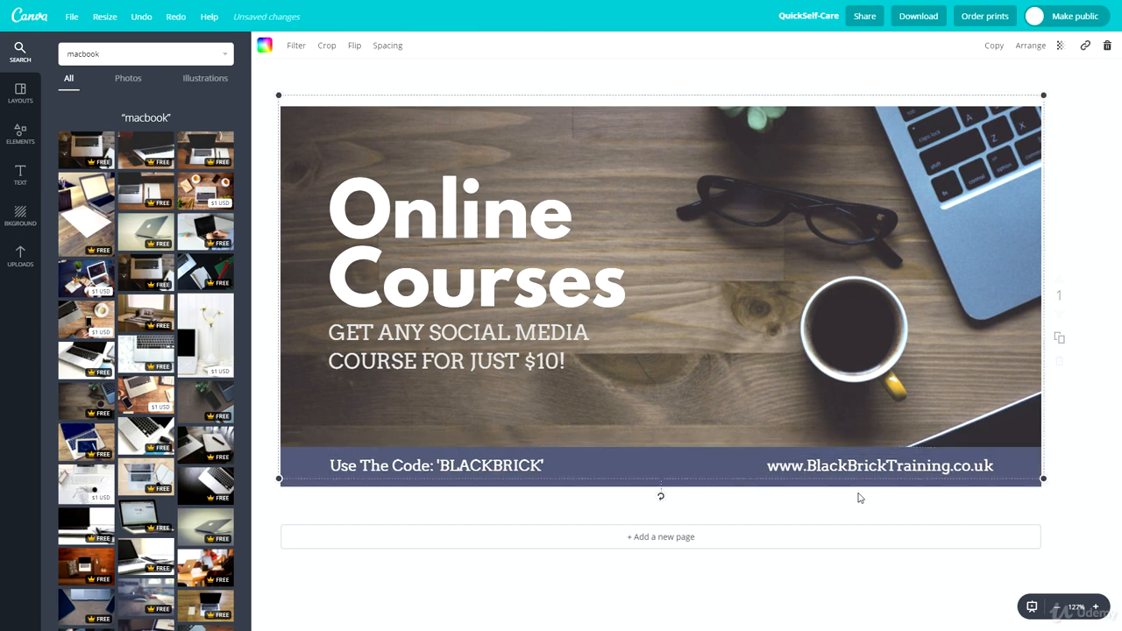
# Step: Try bold and all-caps formatting on the web address in the footer bar
pyautogui.click(1082, 424)
pyautogui.doubleClick(917, 465)
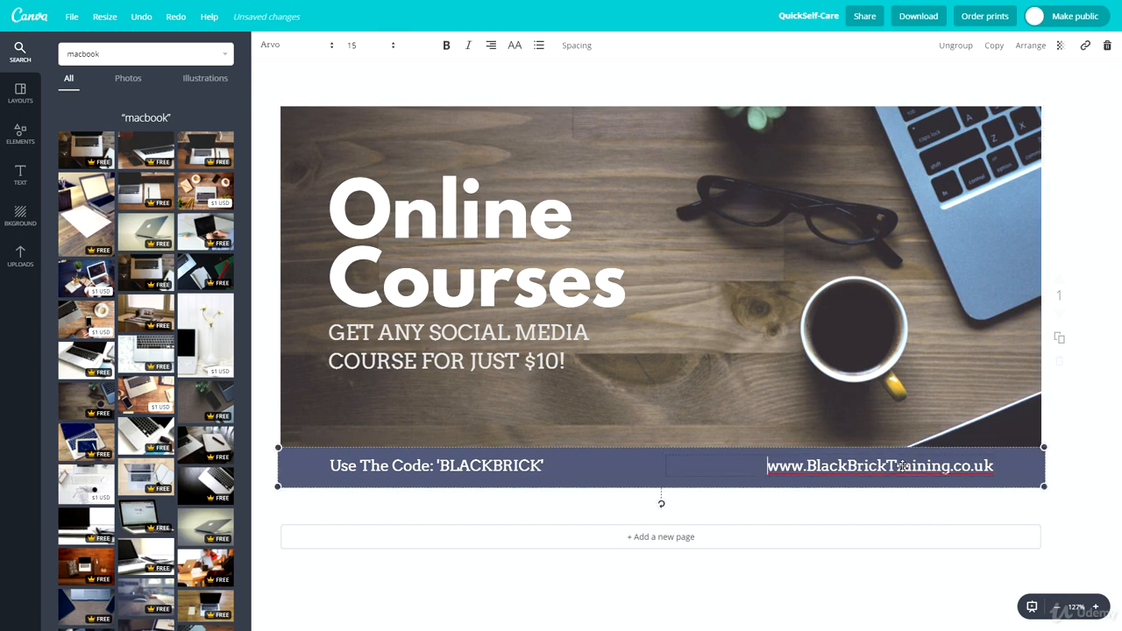
pyautogui.click(445, 45)
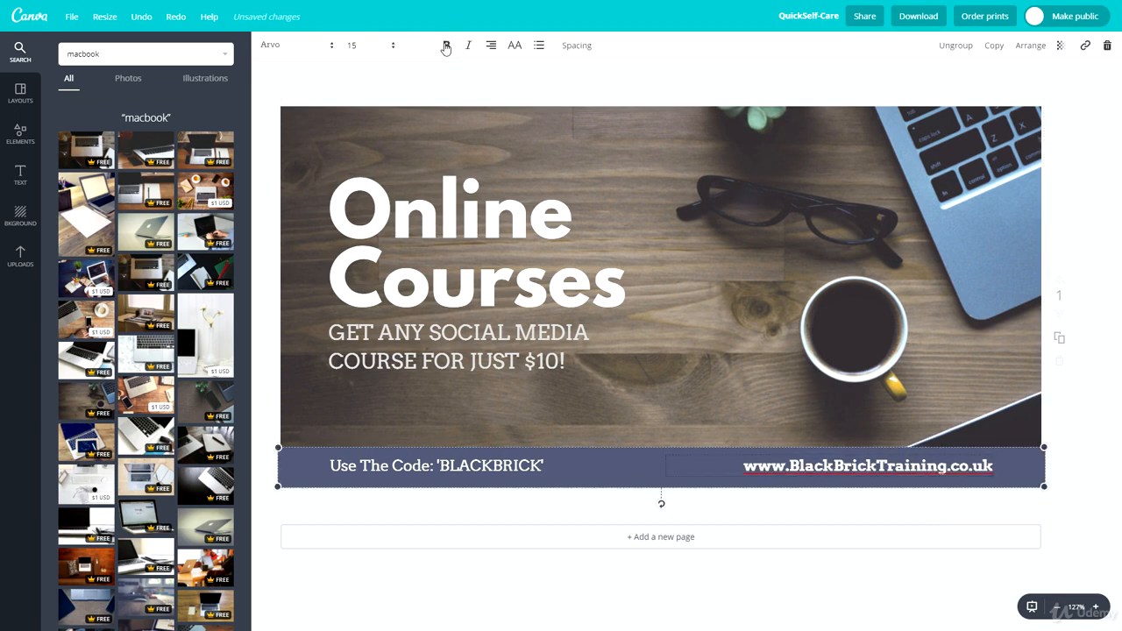
pyautogui.click(446, 45)
pyautogui.click(514, 46)
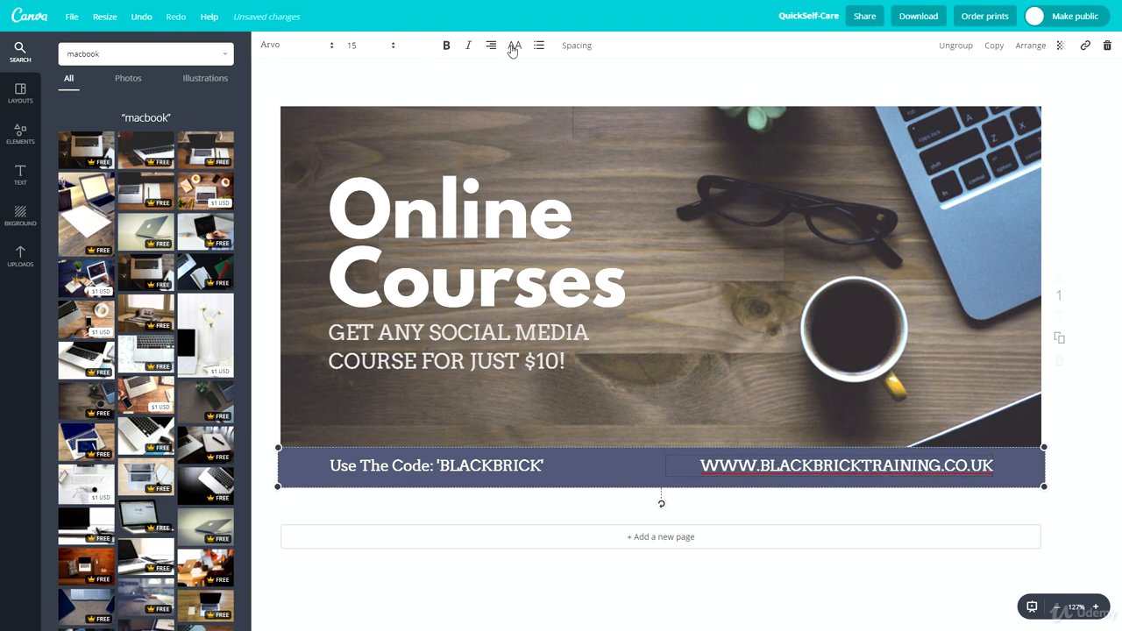
pyautogui.click(515, 45)
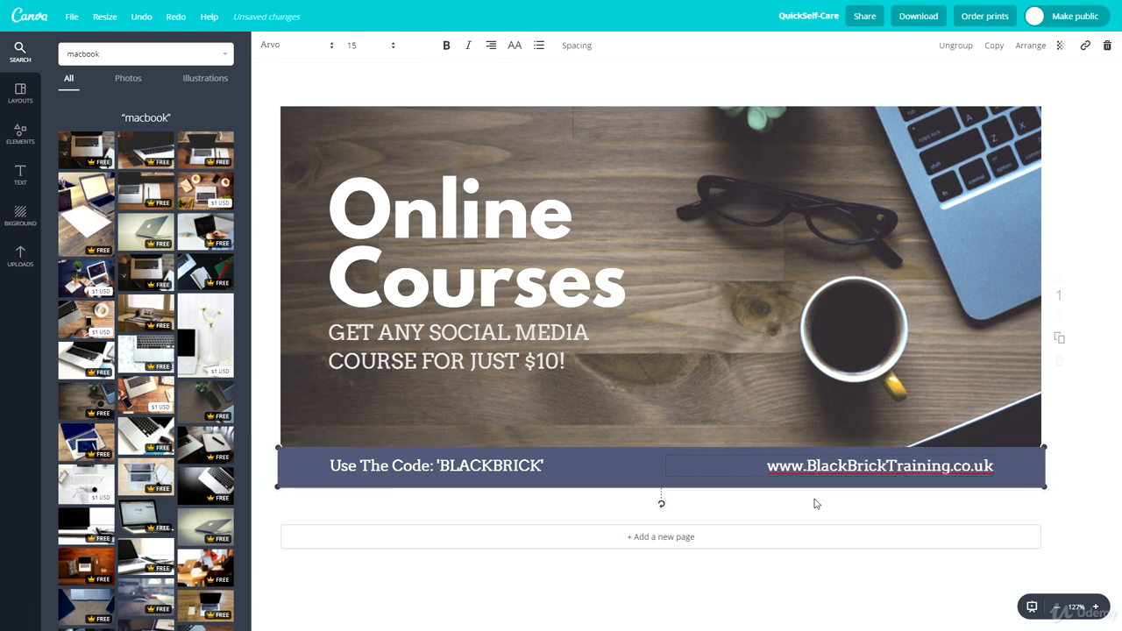
pyautogui.press('BackSpace')
pyautogui.write('b')
pyautogui.press('BackSpace')
pyautogui.write('b')
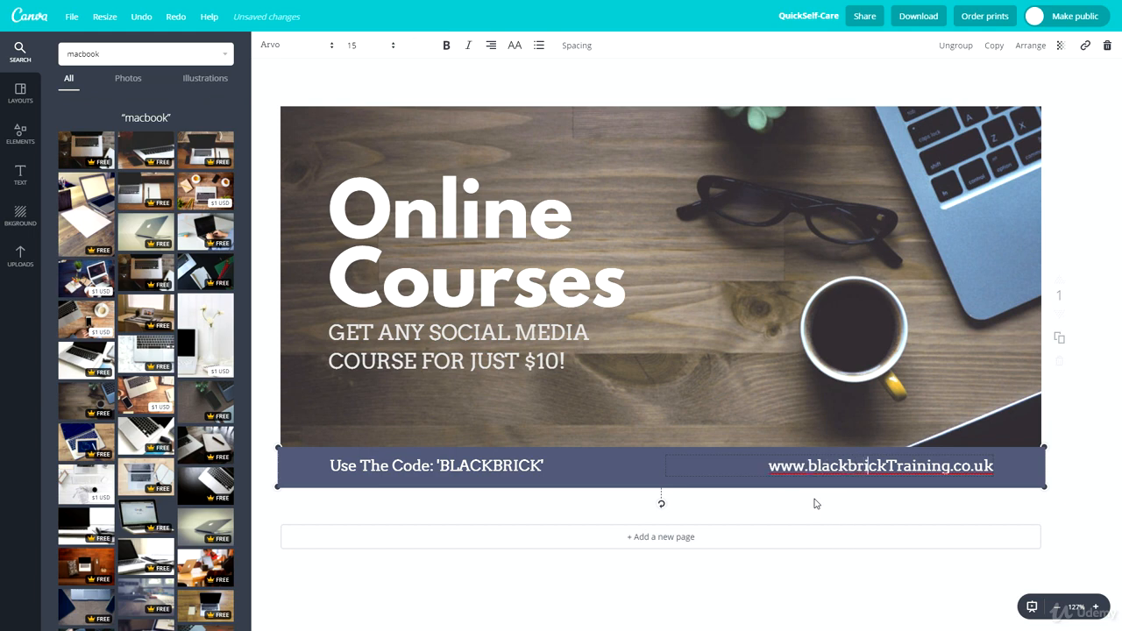
pyautogui.press('BackSpace')
pyautogui.write('t')
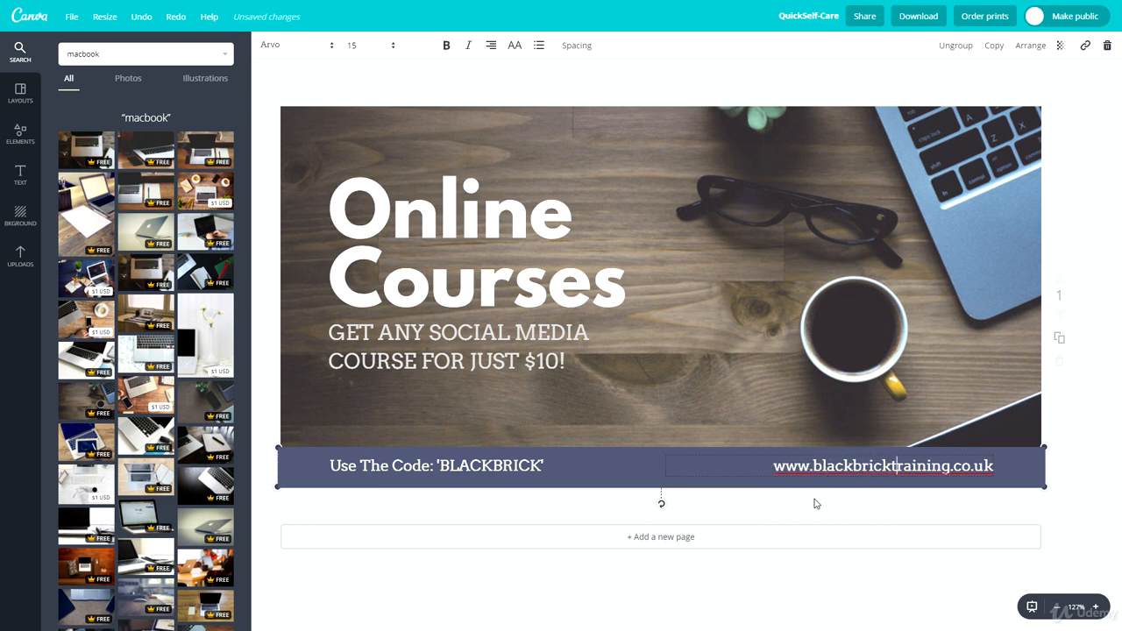
pyautogui.click(914, 479)
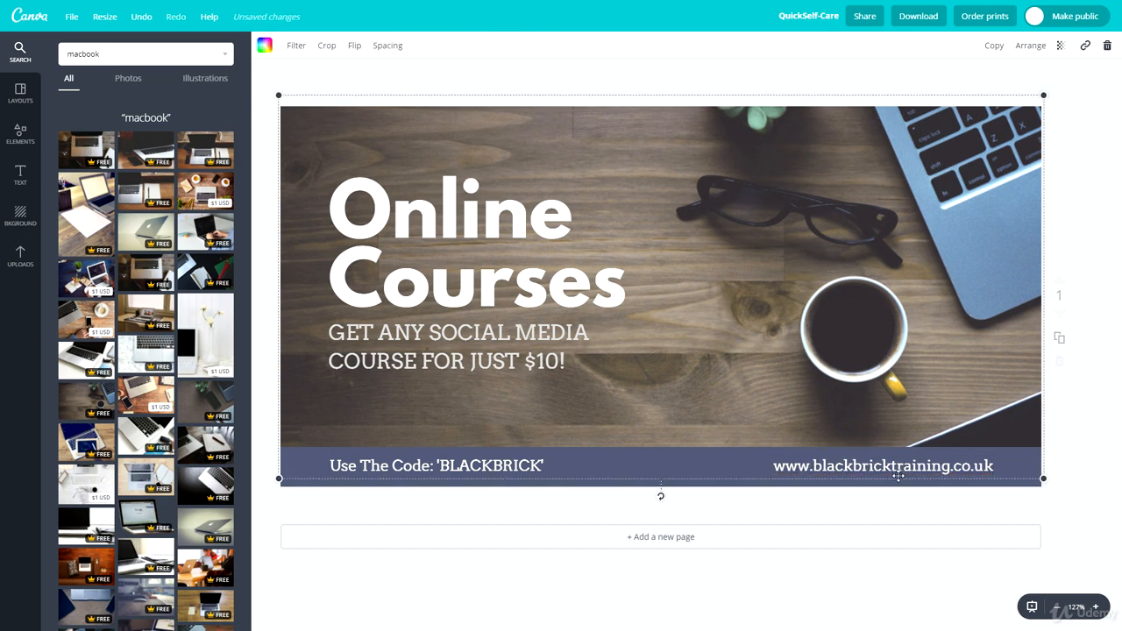
pyautogui.click(1061, 472)
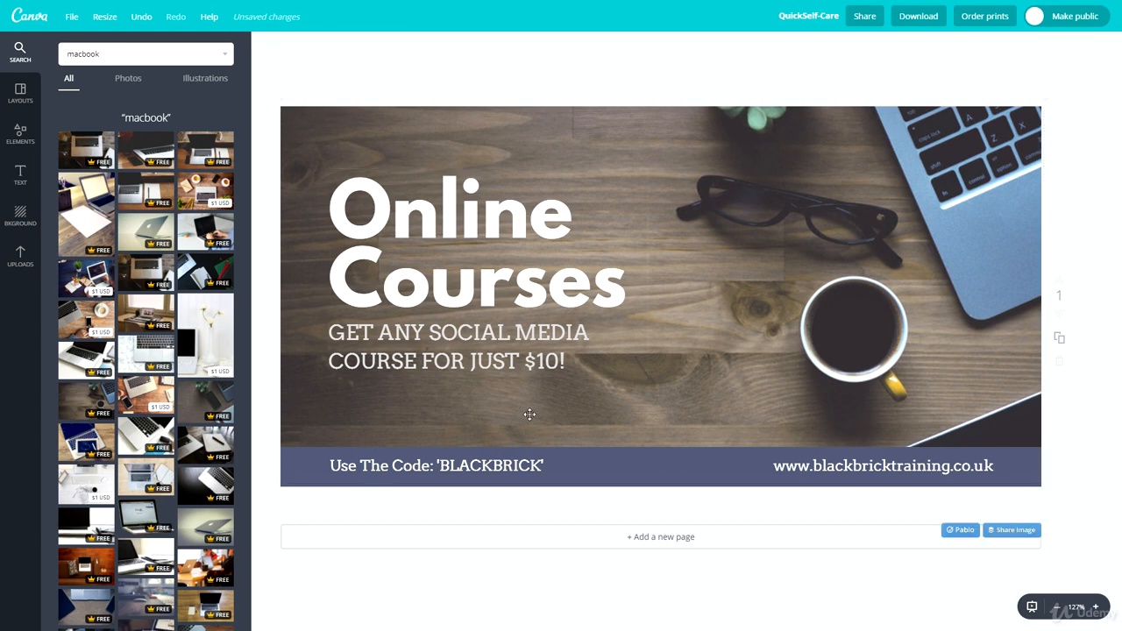
pyautogui.click(772, 342)
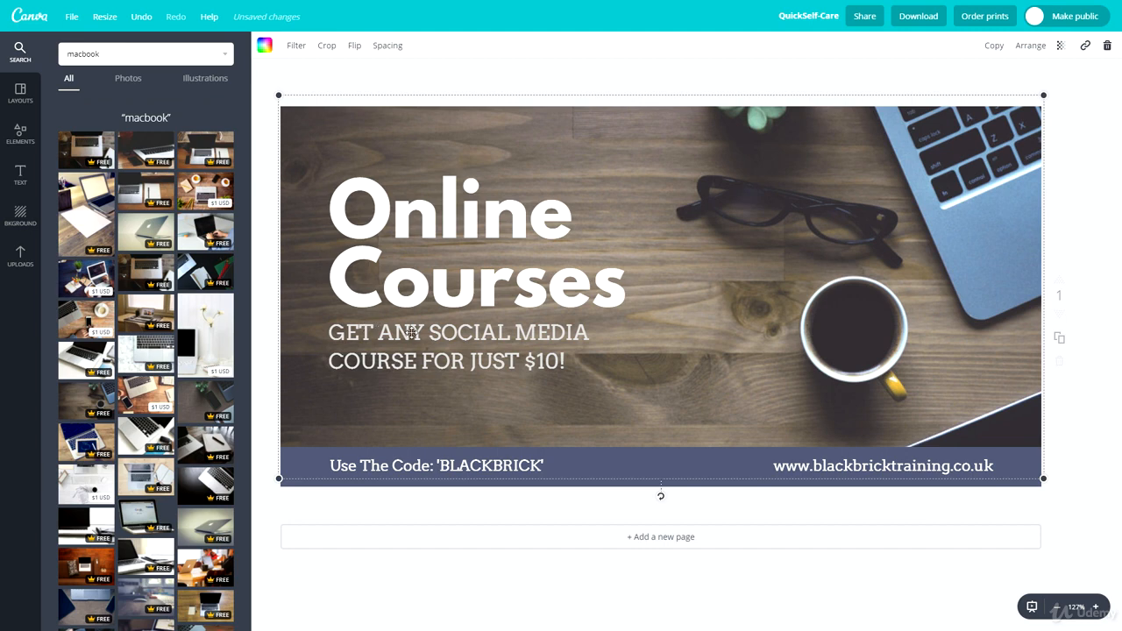
pyautogui.click(531, 366)
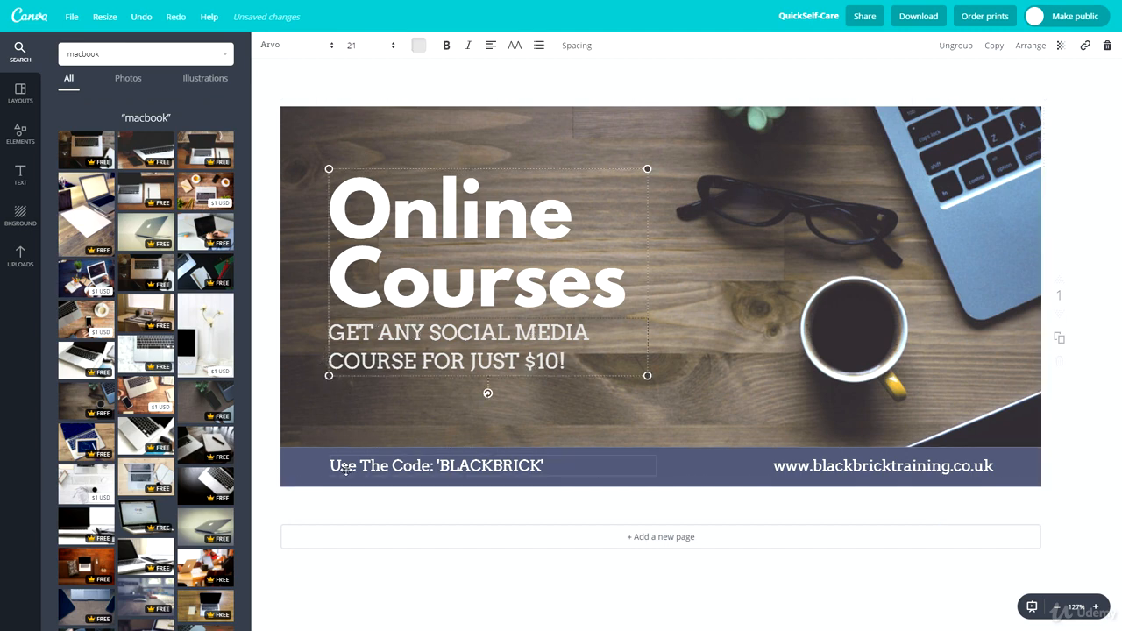
pyautogui.click(455, 478)
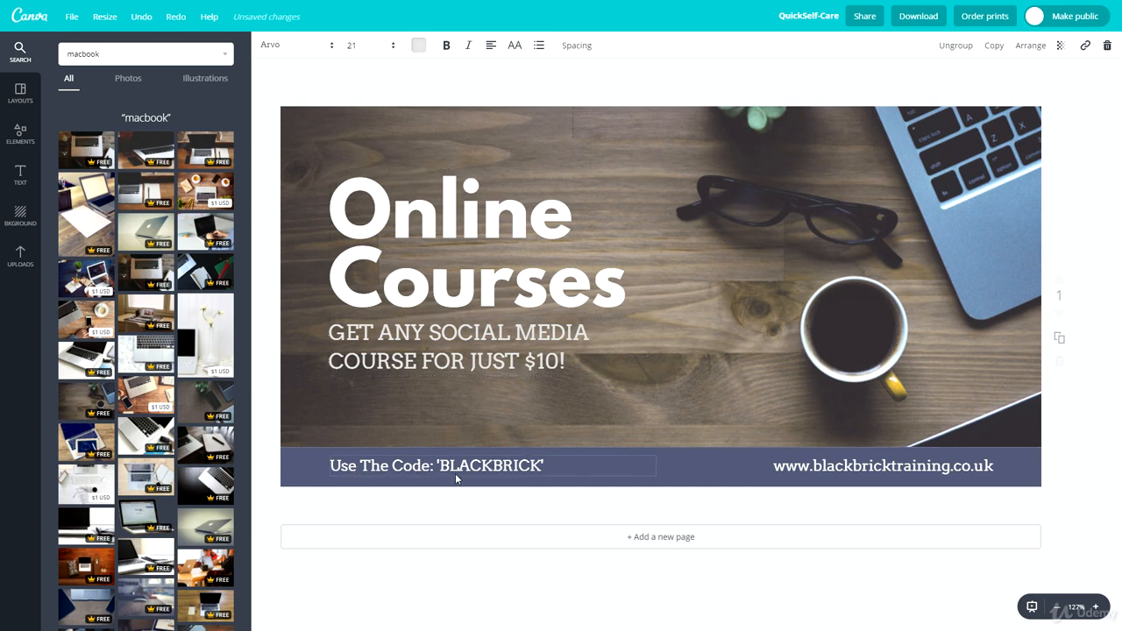
pyautogui.click(456, 478)
pyautogui.click(401, 511)
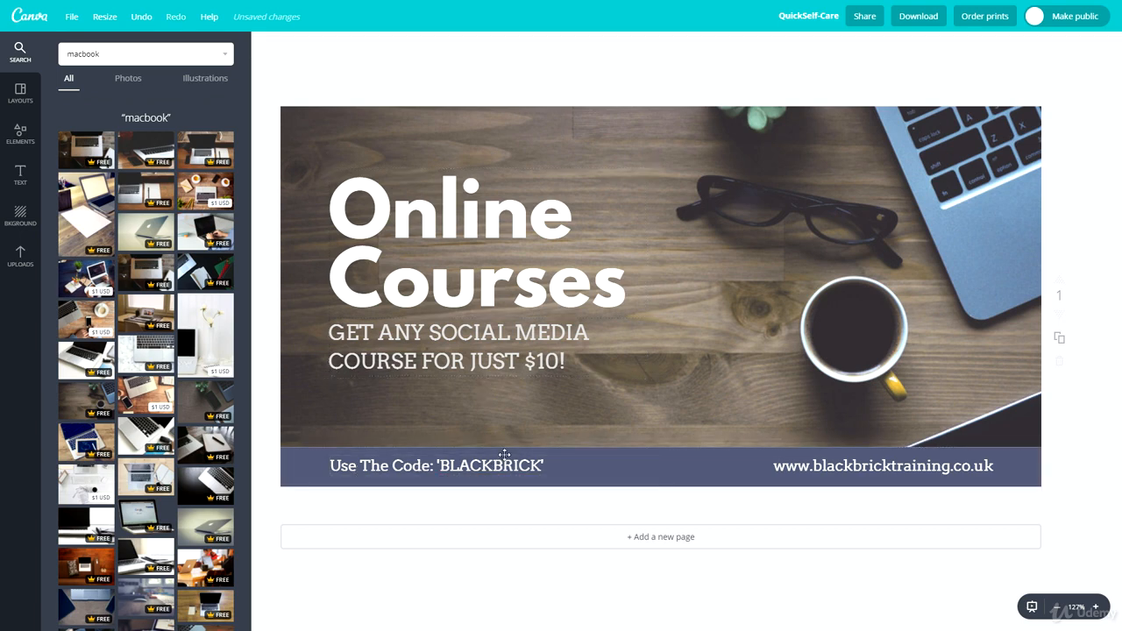
# Step: Insert "The" and "Ultimate" on separate lines above "Online Courses" in the heading
pyautogui.click(459, 237)
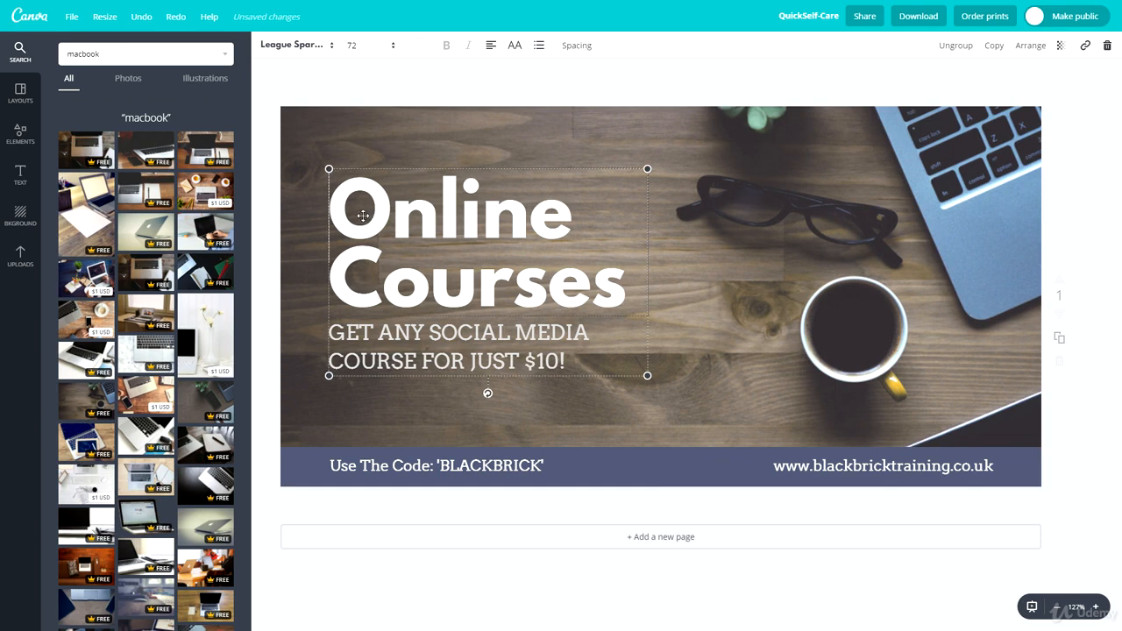
pyautogui.click(333, 204)
pyautogui.write('The')
pyautogui.press('Return')
pyautogui.write('Ultimate')
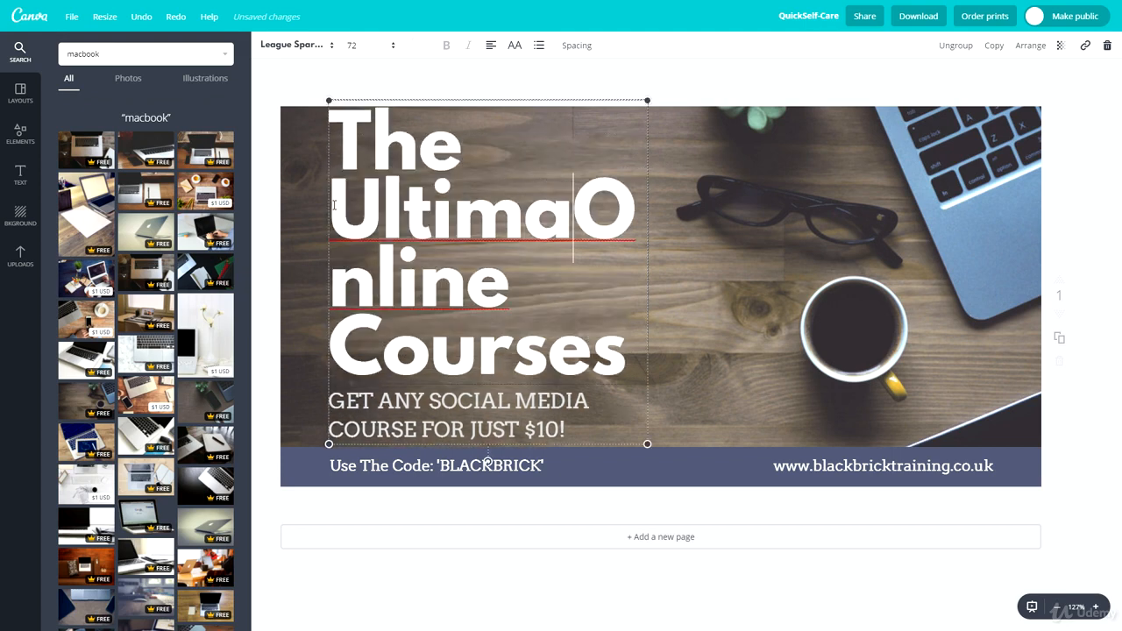
pyautogui.press('Return')
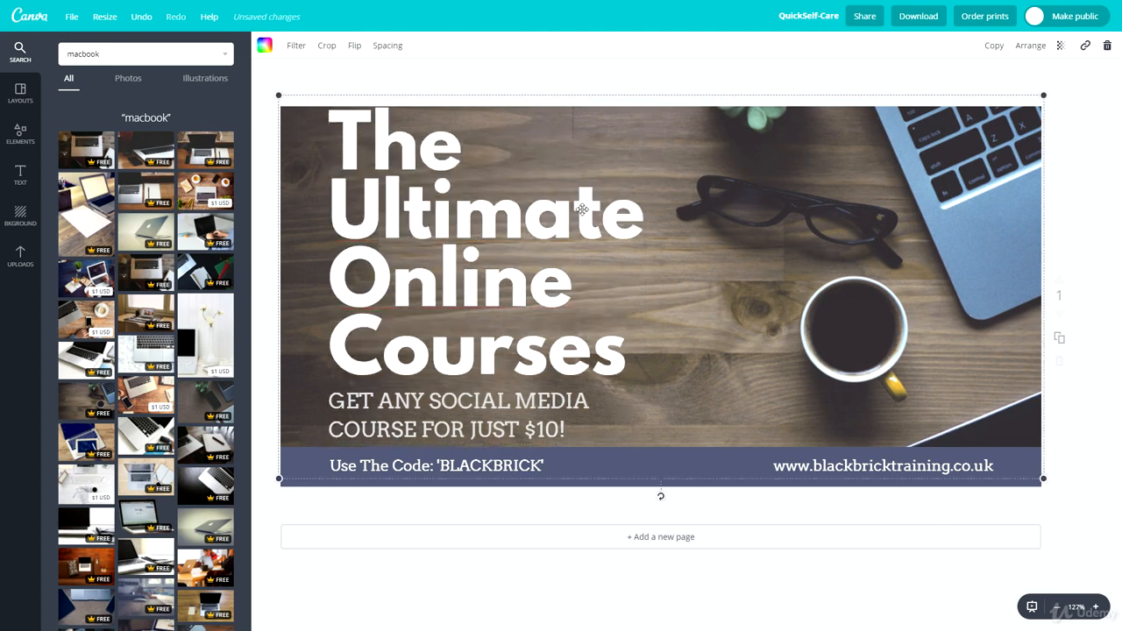
# Step: Delete the word "The" and its line from the start of the heading
pyautogui.click(507, 222)
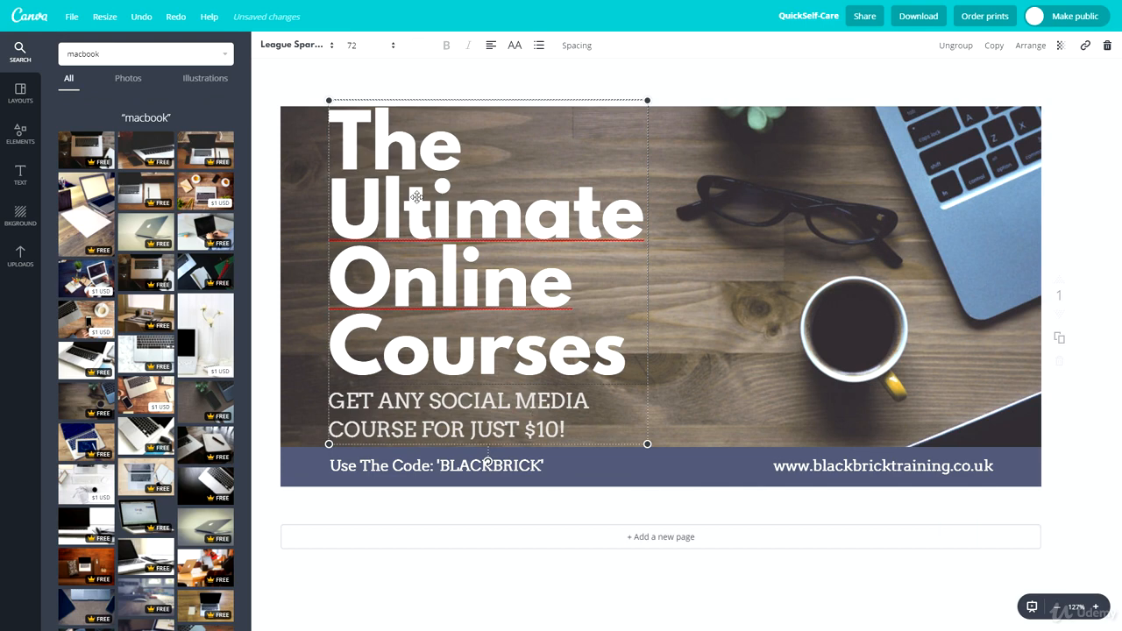
pyautogui.doubleClick(400, 148)
pyautogui.press('BackSpace')
pyautogui.click(692, 254)
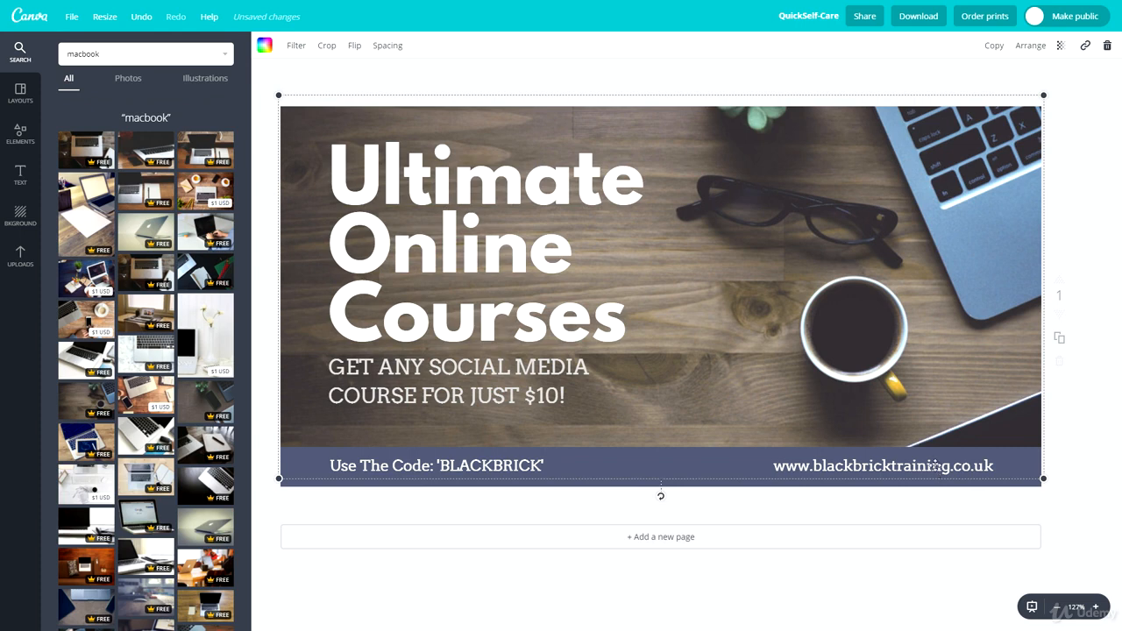
# Step: Move the background desk photo slightly down so it lines up with the page edges
pyautogui.moveTo(848, 364); pyautogui.dragTo(844, 371)
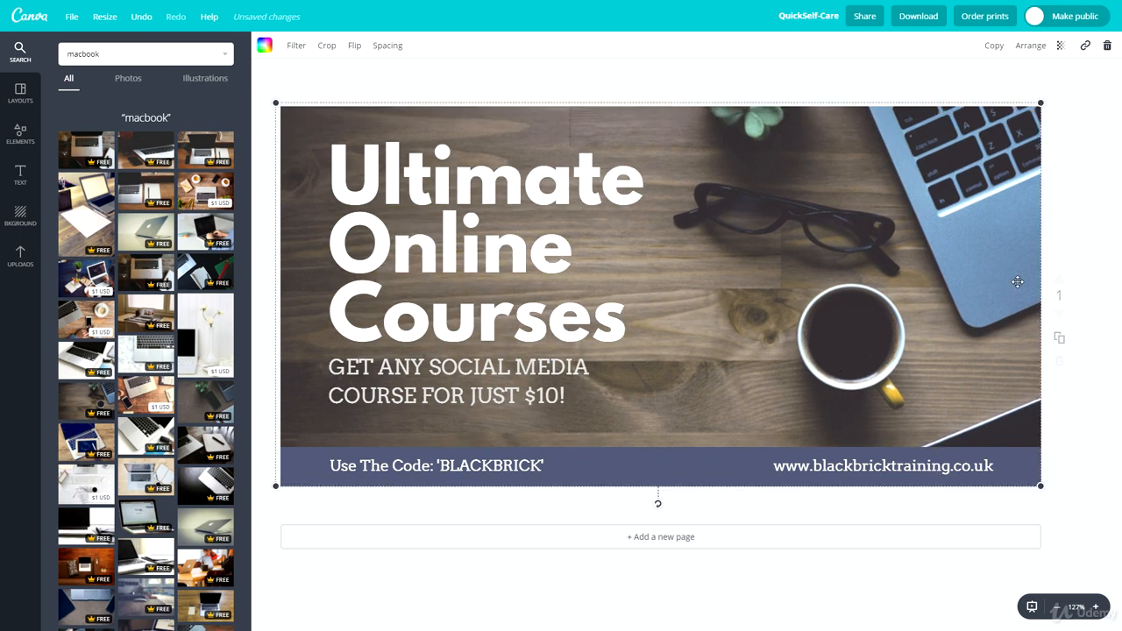
pyautogui.moveTo(804, 320); pyautogui.dragTo(789, 294)
pyautogui.click(1101, 229)
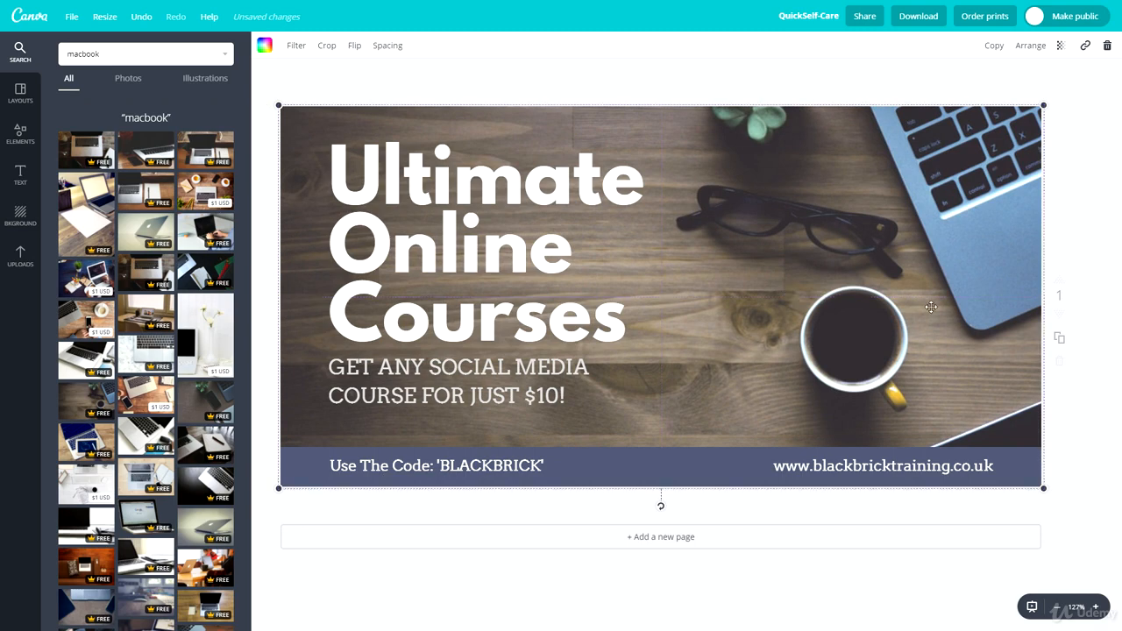
pyautogui.click(1077, 213)
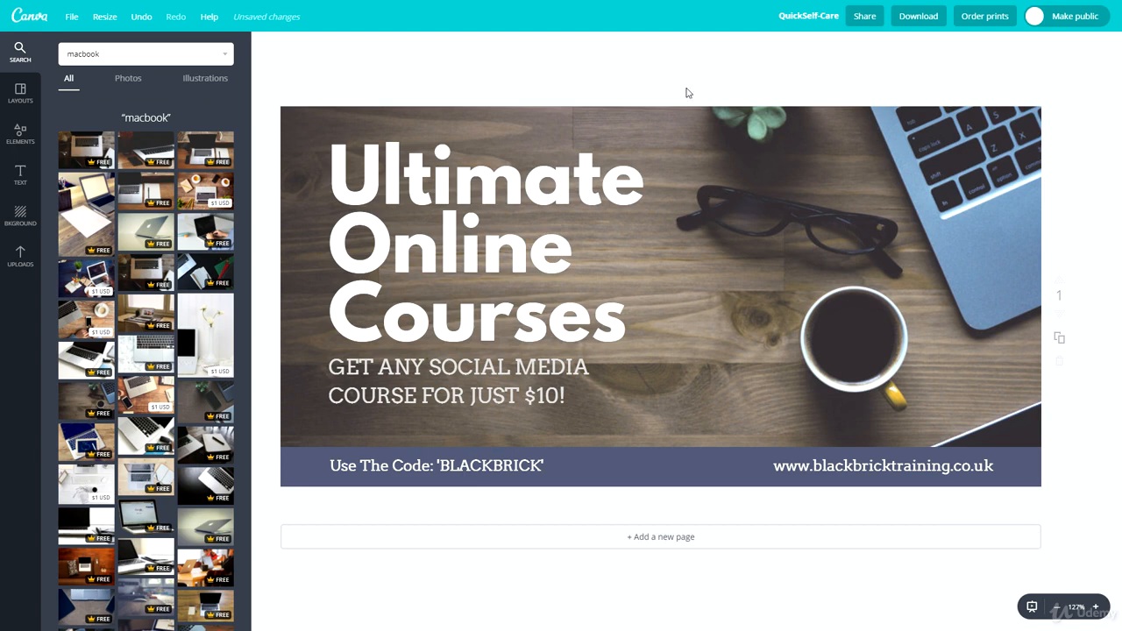
# Step: Rename the design as "twitter post design" and check its save status
pyautogui.click(789, 16)
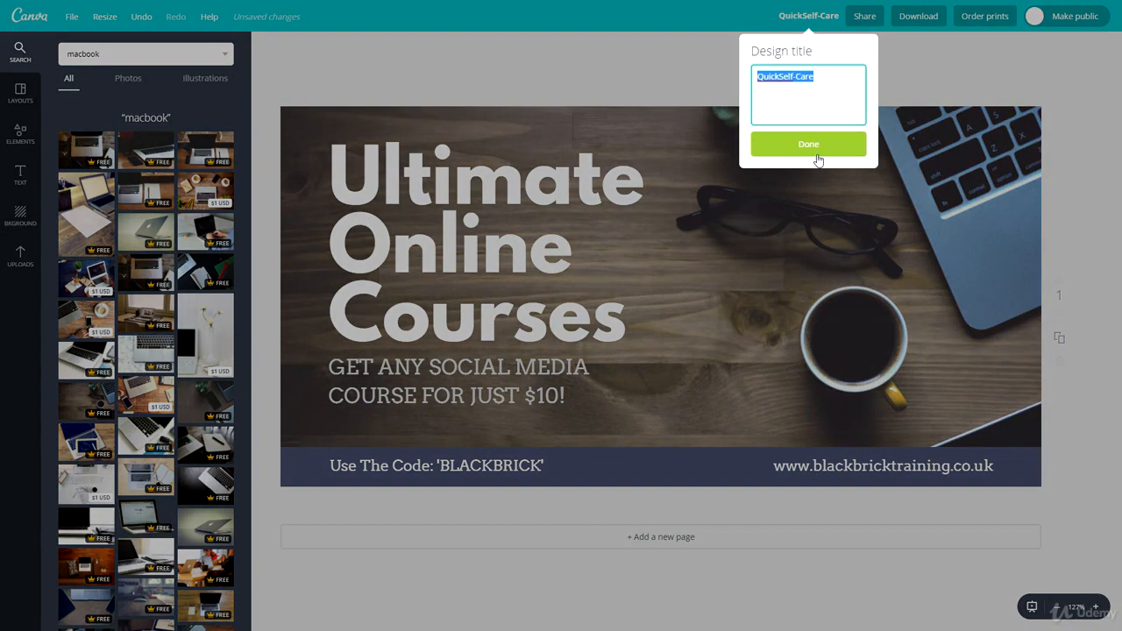
pyautogui.press('BackSpace')
pyautogui.write('twitter post design')
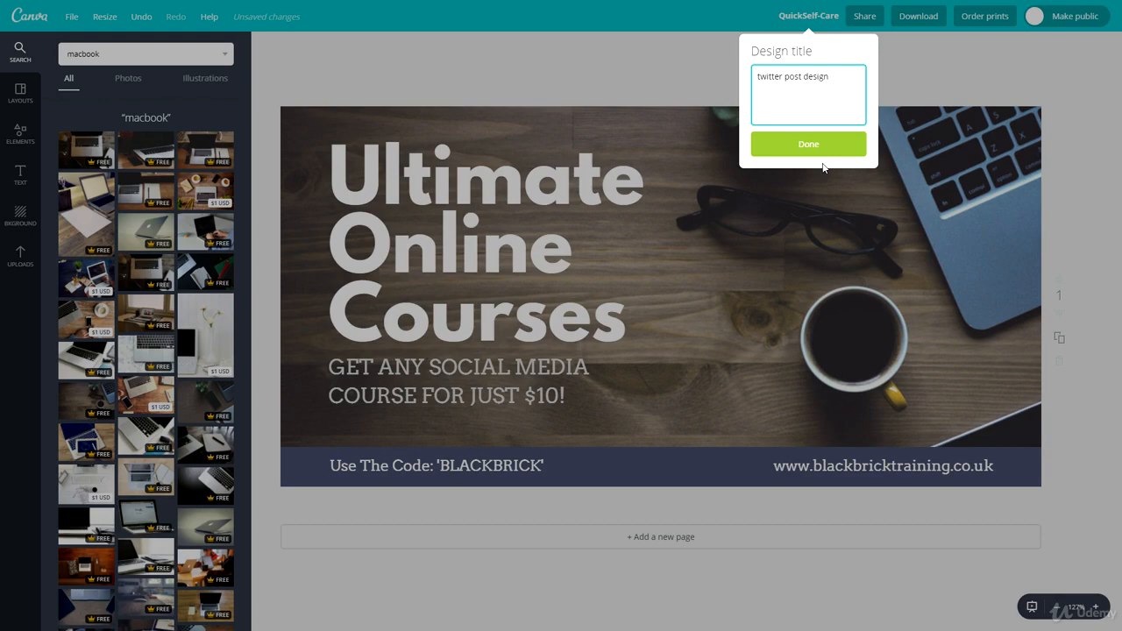
pyautogui.click(822, 163)
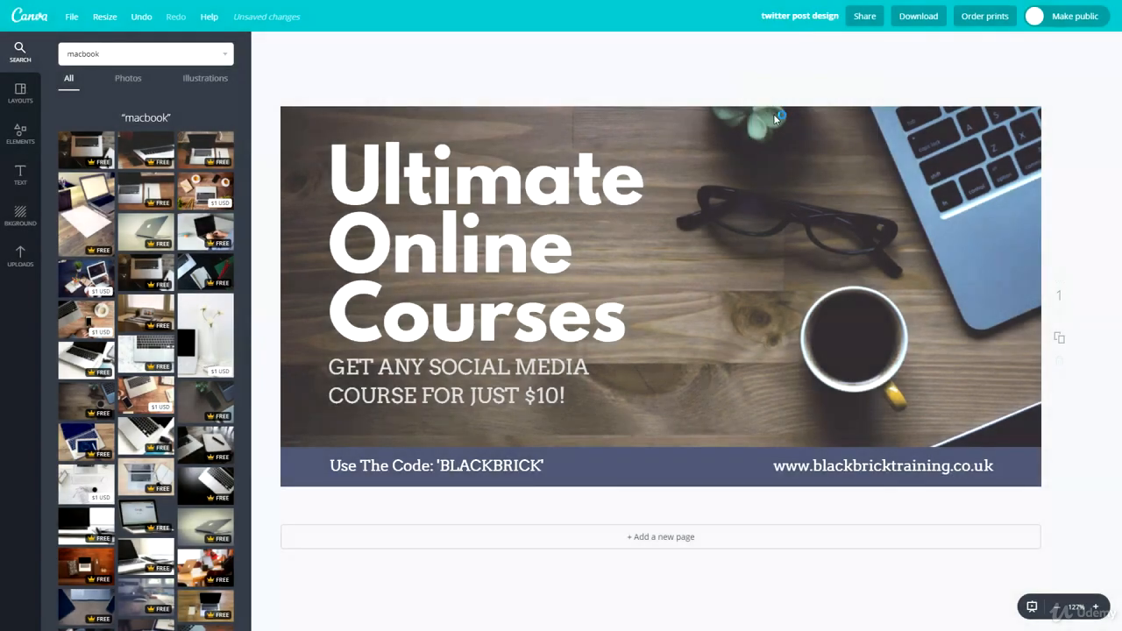
pyautogui.click(71, 17)
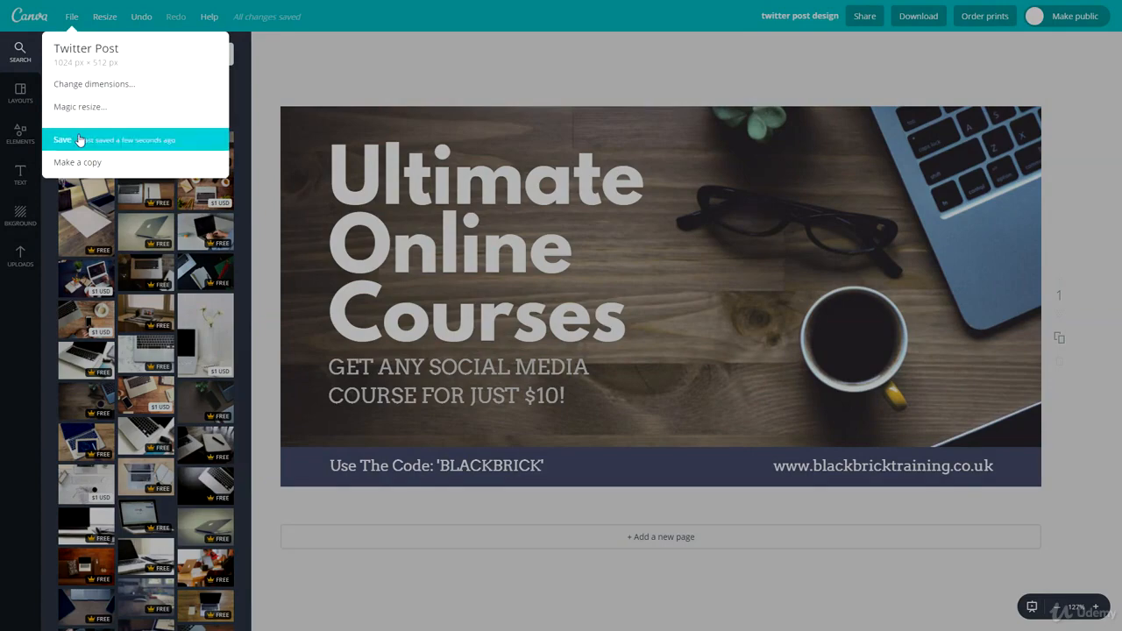
pyautogui.click(454, 39)
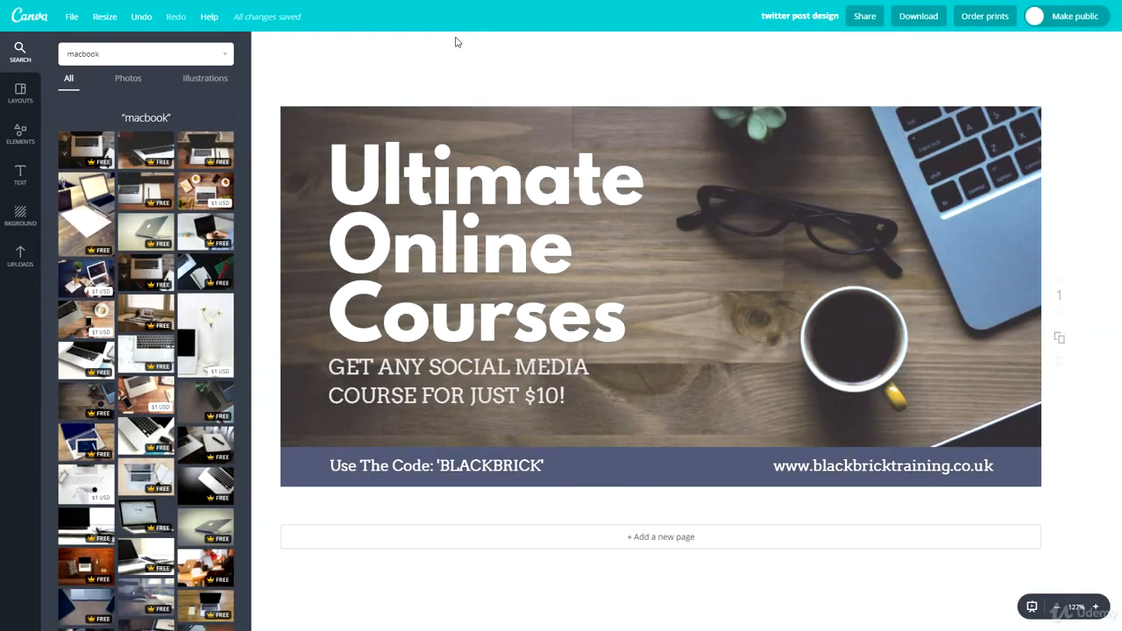